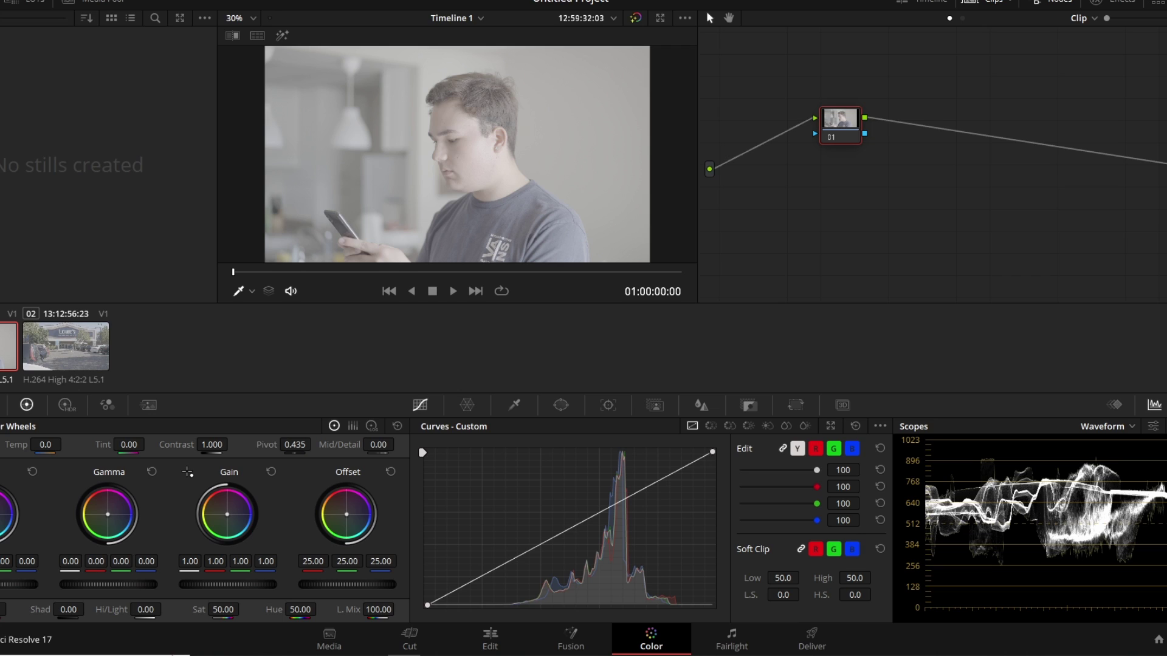
Step: Move node 01 toward the source and add three serial nodes after it, with node 03 raised above the row
drag(840, 124, 772, 136)
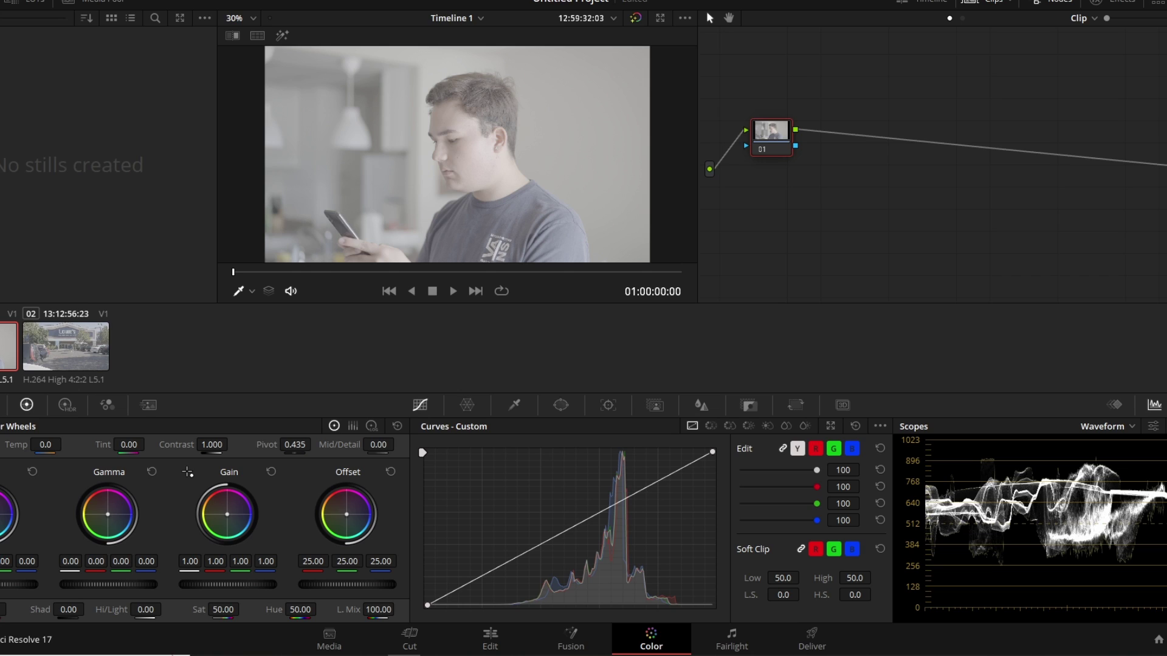
right_click(760, 146)
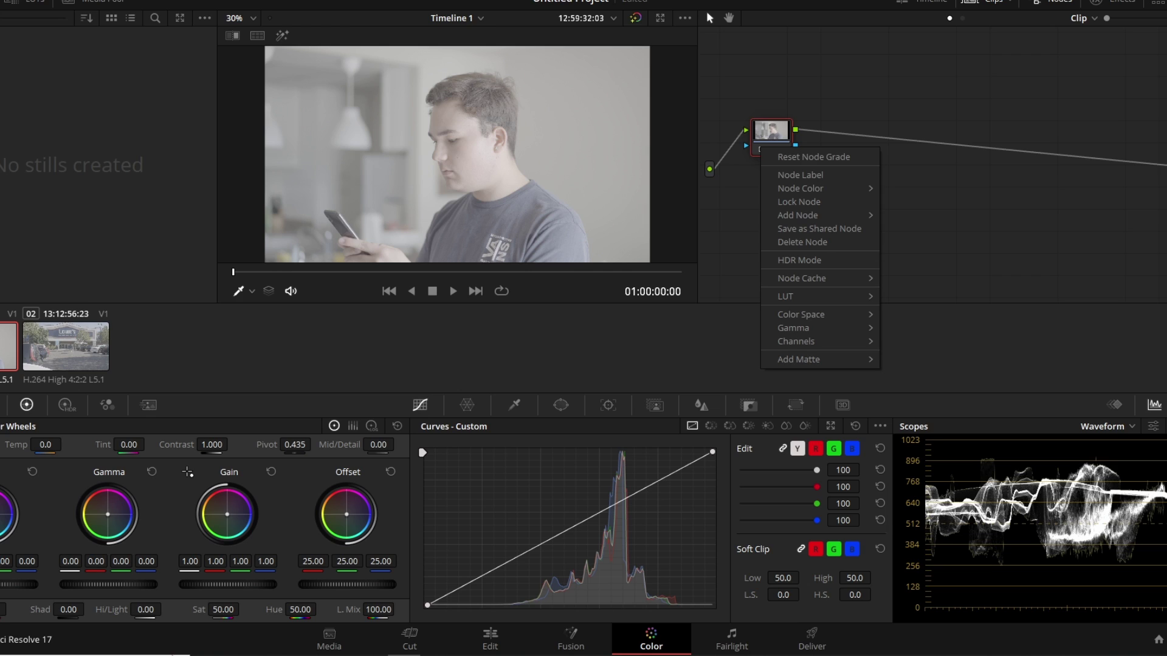
mouse_move(797, 215)
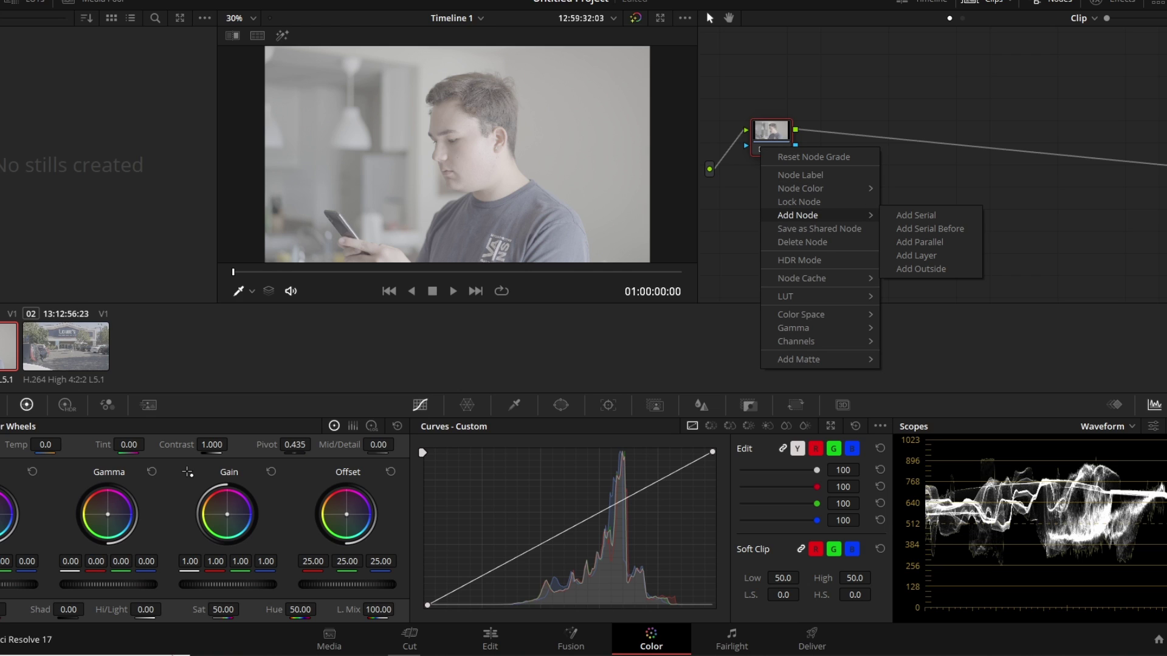
key(Escape)
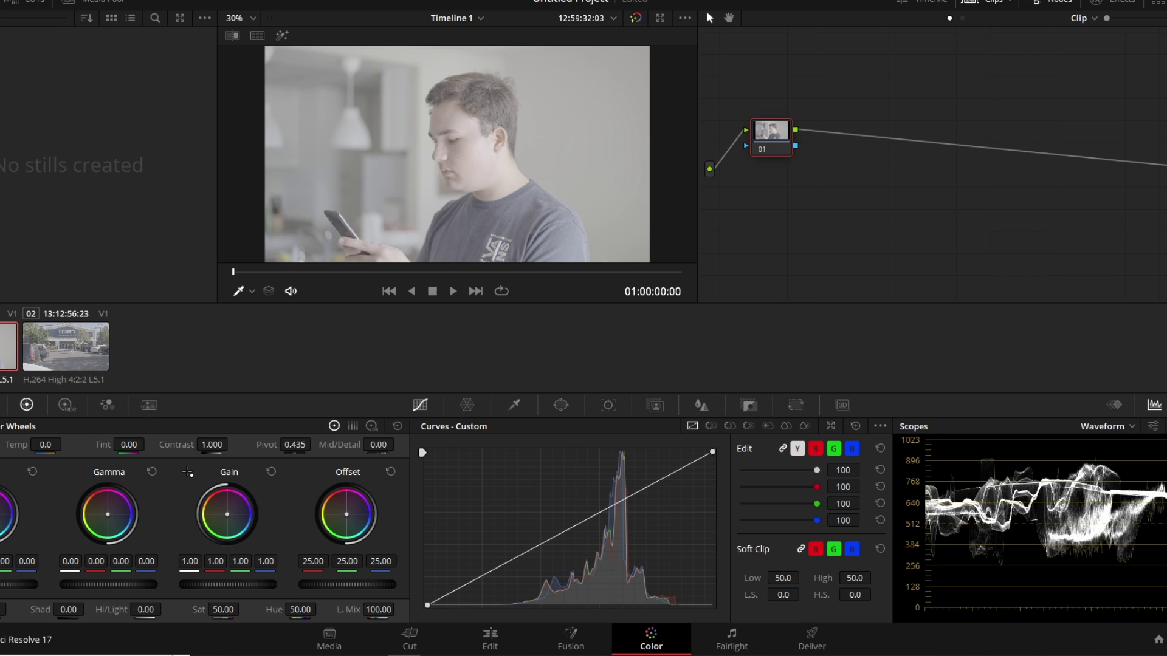
key(alt+s)
key(alt+s)
key(alt+s)
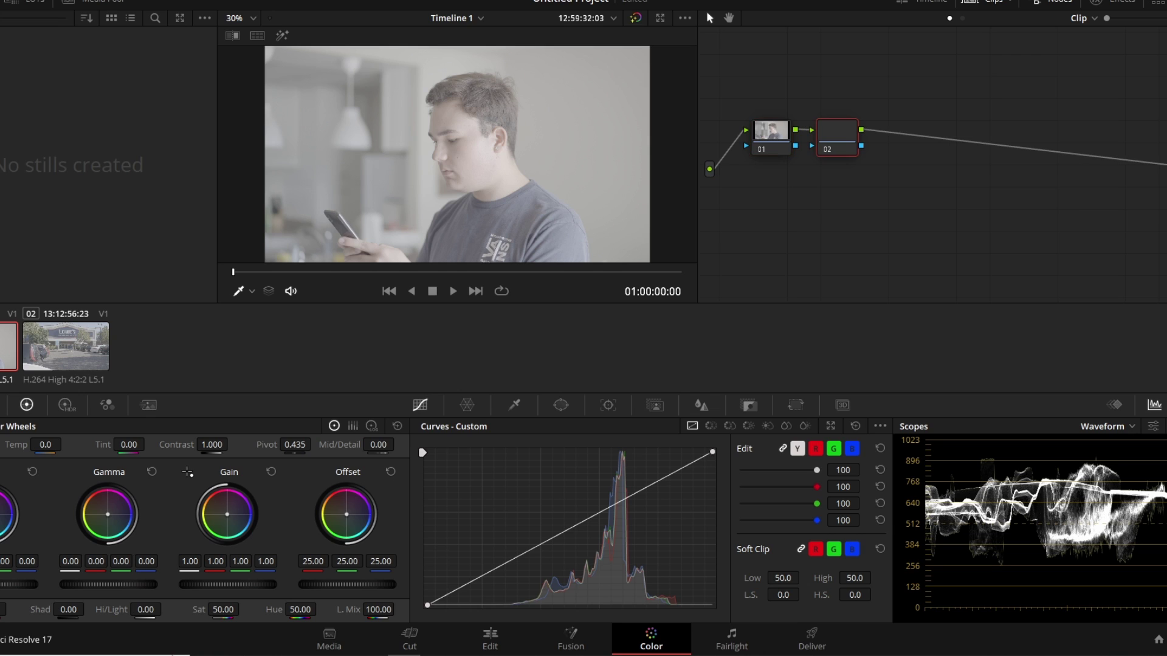
key(space)
drag(903, 92, 903, 67)
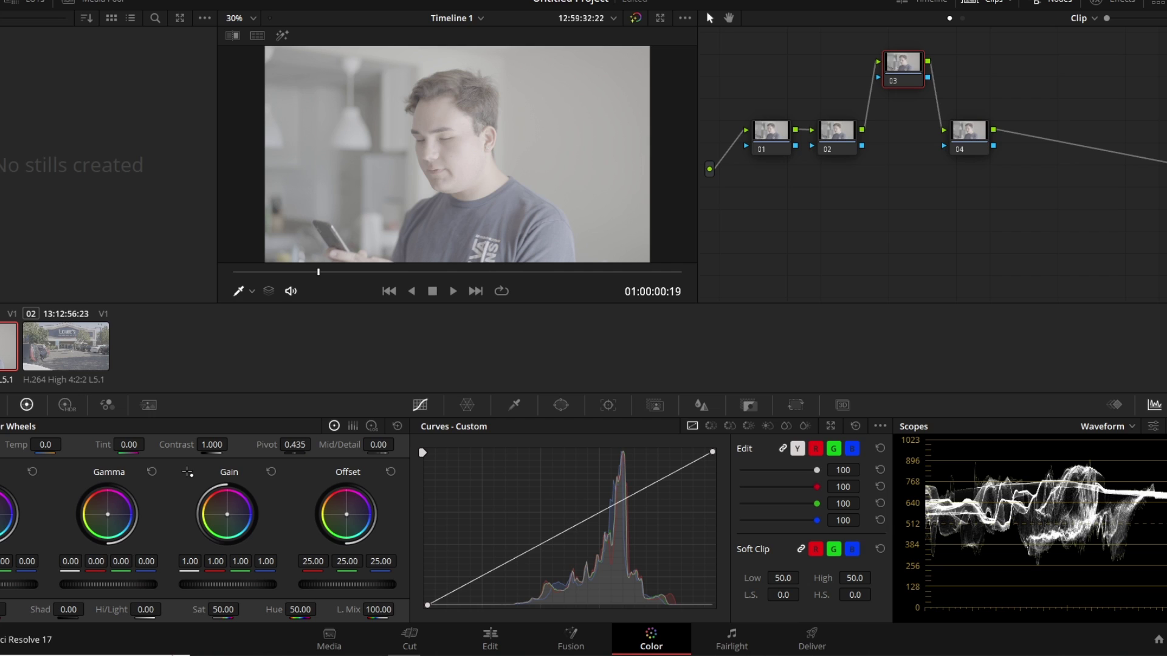
Step: Apply a Sony SLog3 to Rec709 LUT to node 03 and lock that node
right_click(898, 82)
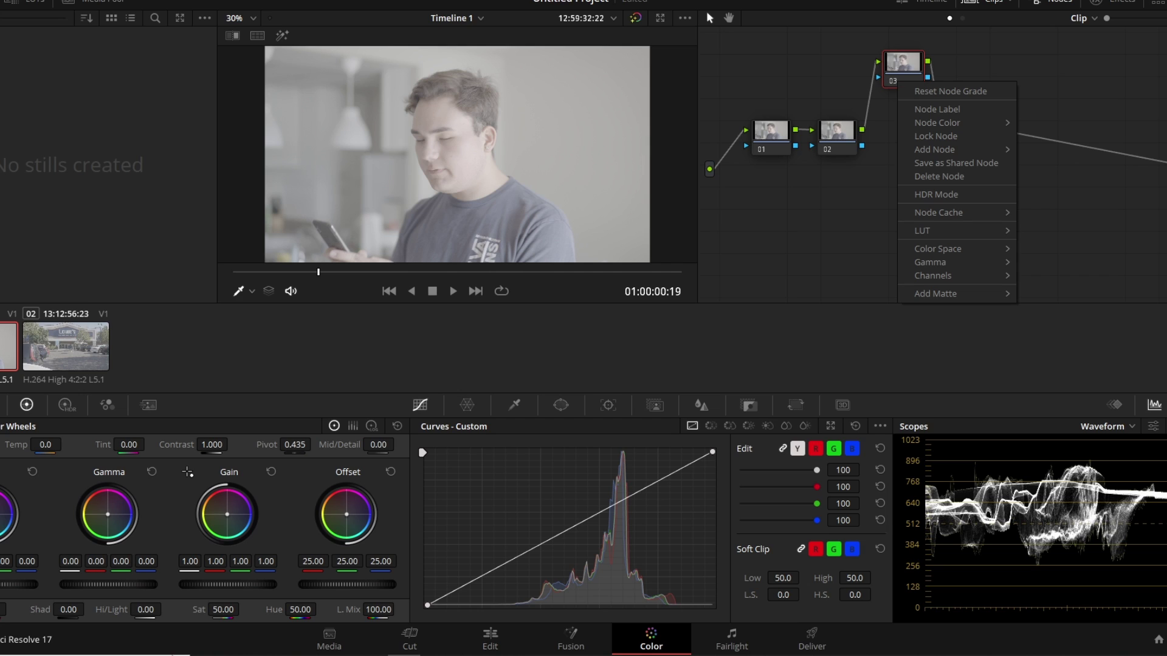
mouse_move(930, 231)
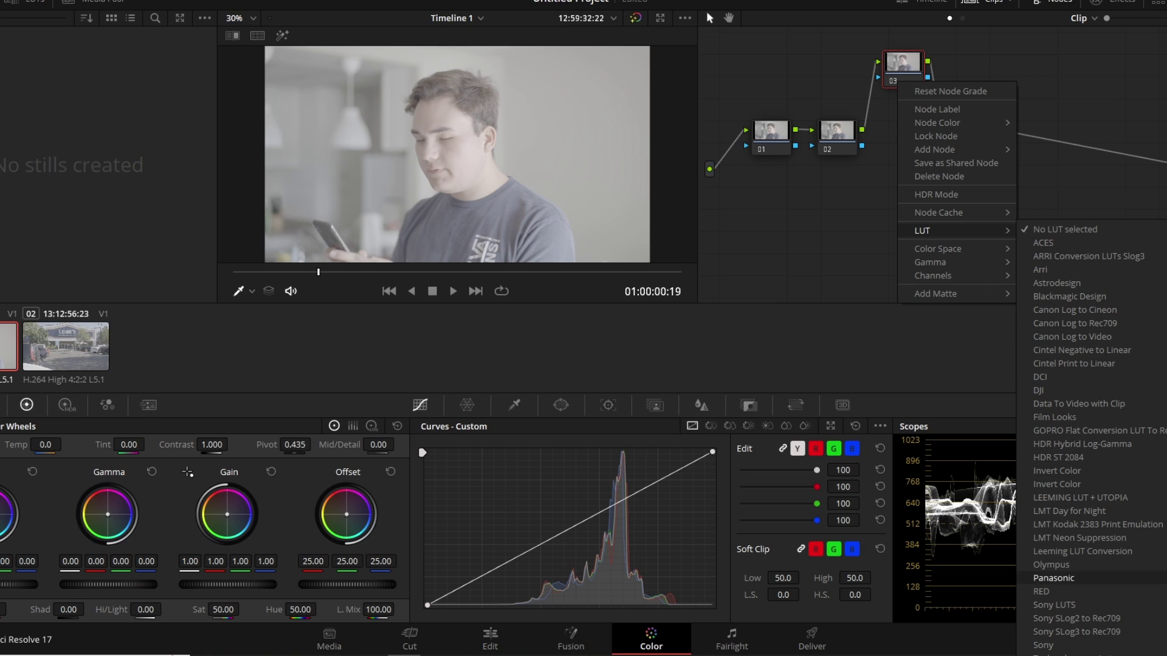
click(1076, 631)
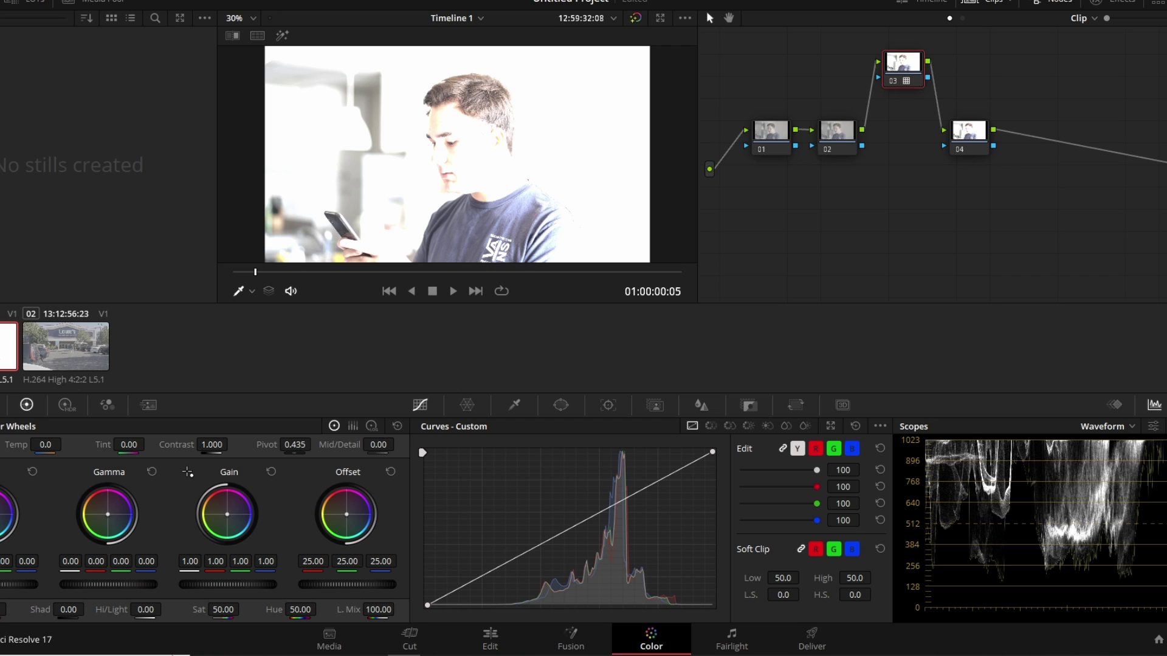
mouse_move(903, 68)
mouse_down()
mouse_move(891, 73)
mouse_move(902, 62)
mouse_up()
right_click(892, 78)
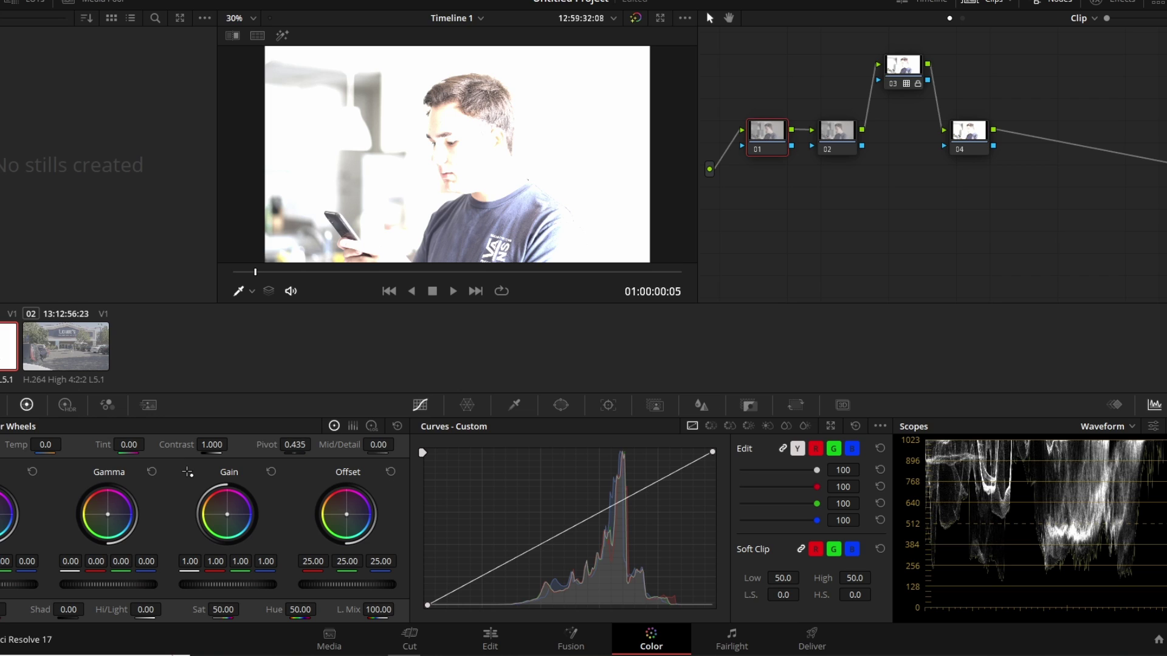
Step: On node 01, lower the custom curve's white point to about two thirds of its height and shift the black point slightly inward
drag(767, 137, 762, 139)
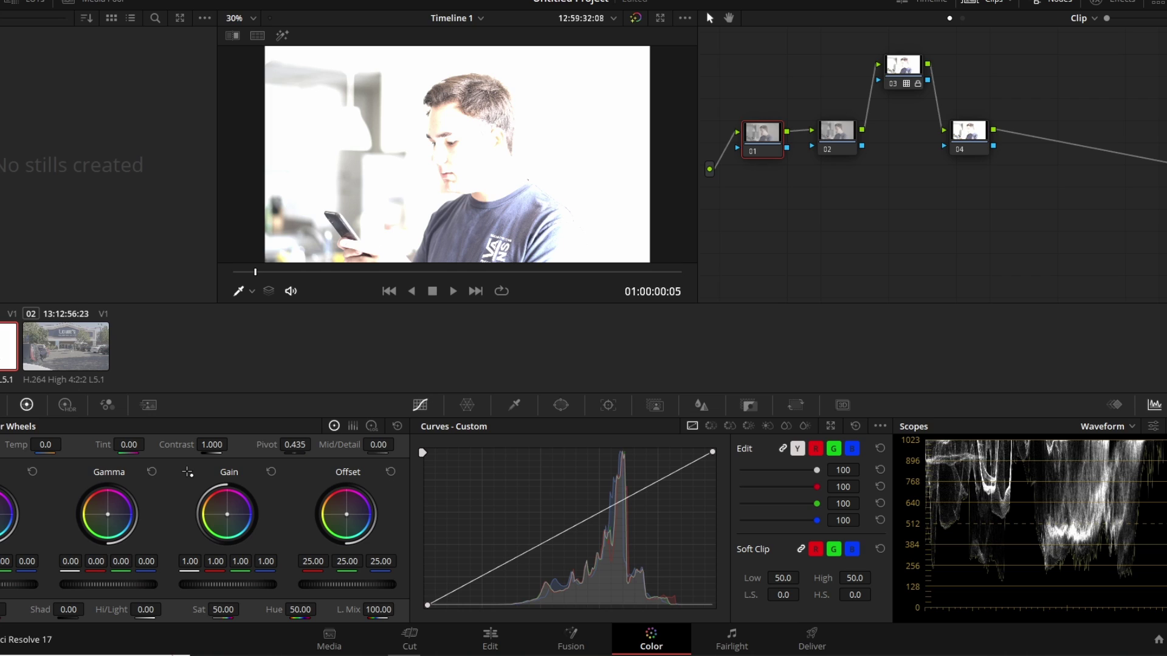
key(ctrl+d)
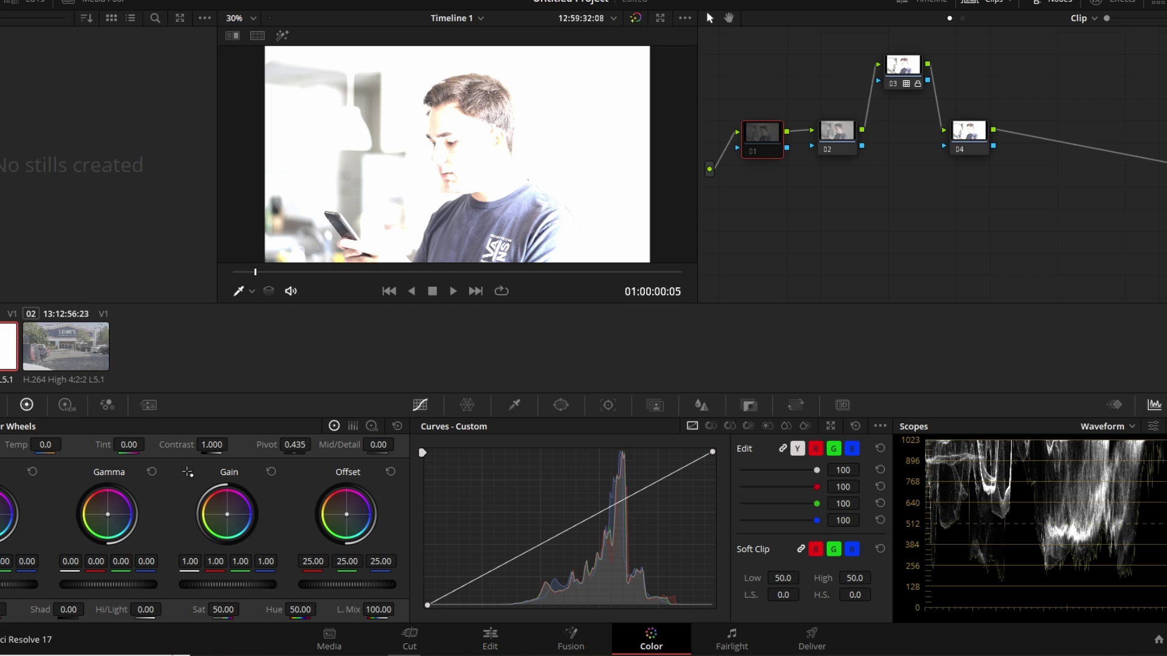
key(ctrl+d)
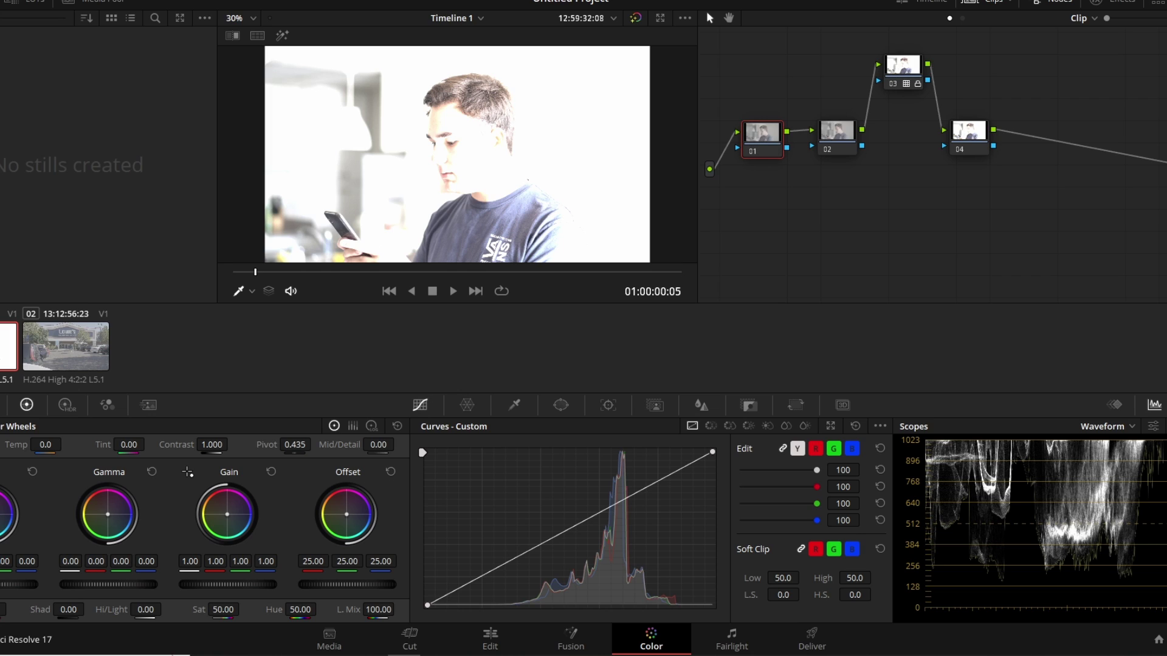
drag(712, 452, 712, 463)
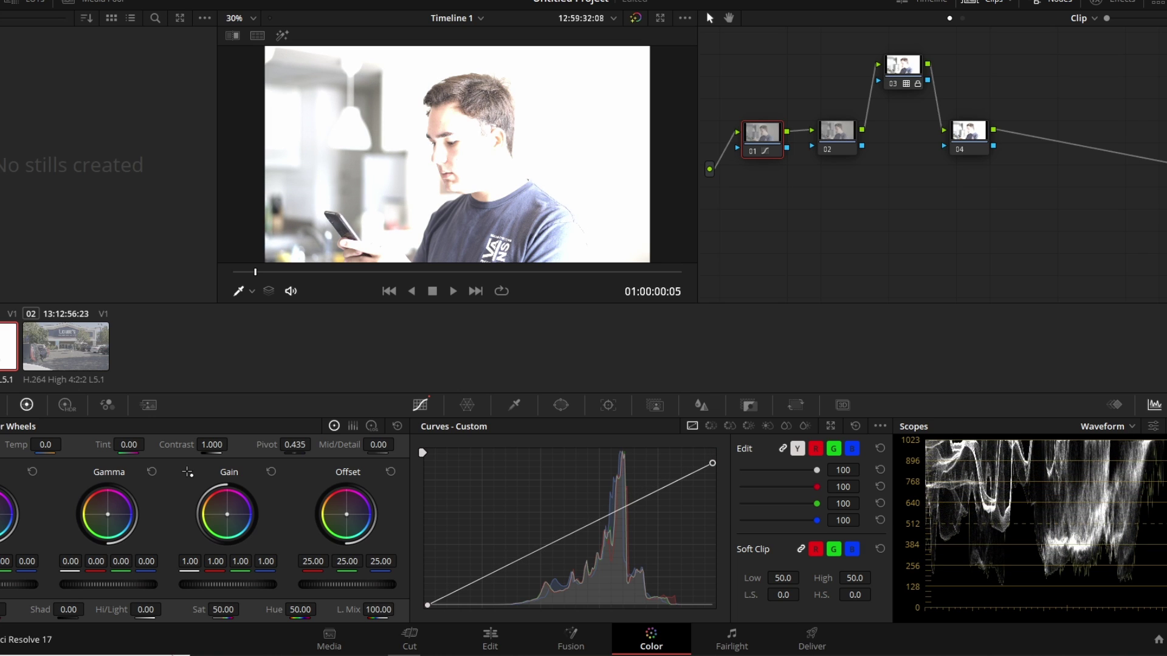
drag(712, 463, 713, 505)
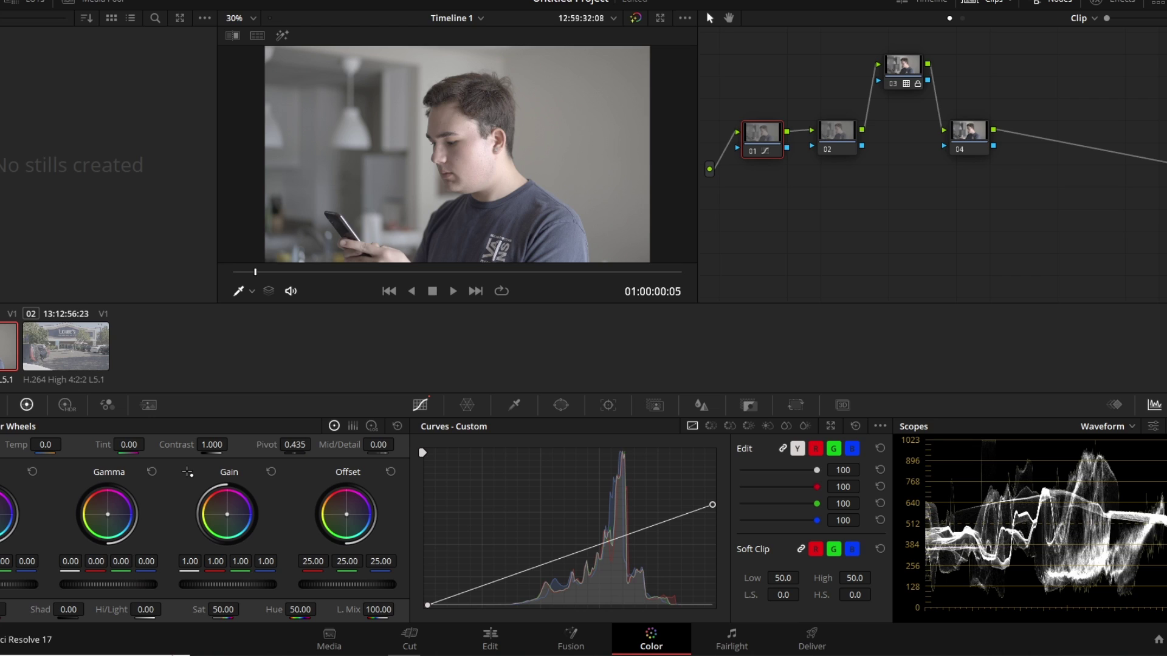
drag(712, 505, 713, 504)
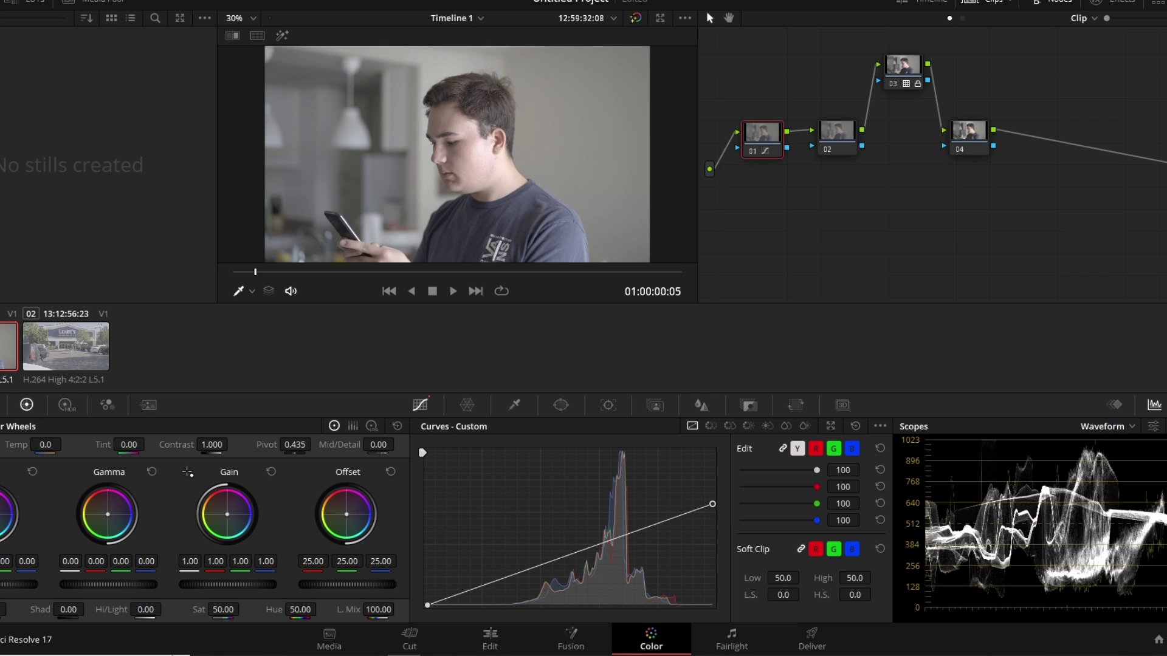
drag(427, 605, 449, 606)
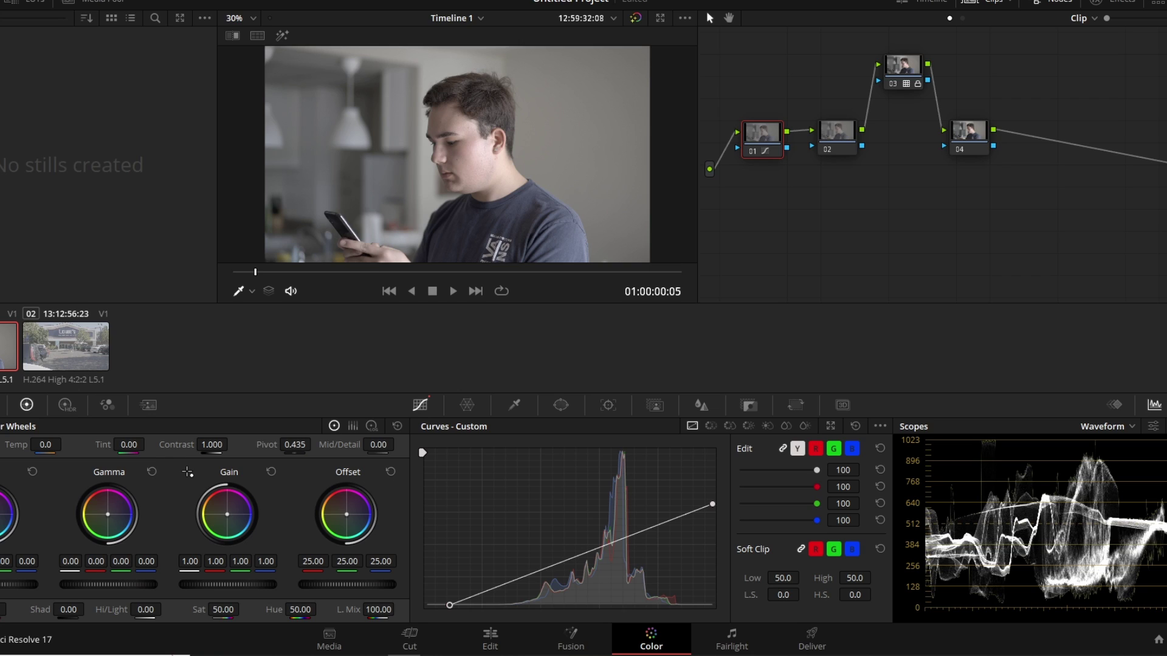
Step: Set node 01's Hi/Light to 2.50 and saturation to 81.40, comparing the image with the node off and on
drag(146, 610, 155, 609)
mouse_move(416, 650)
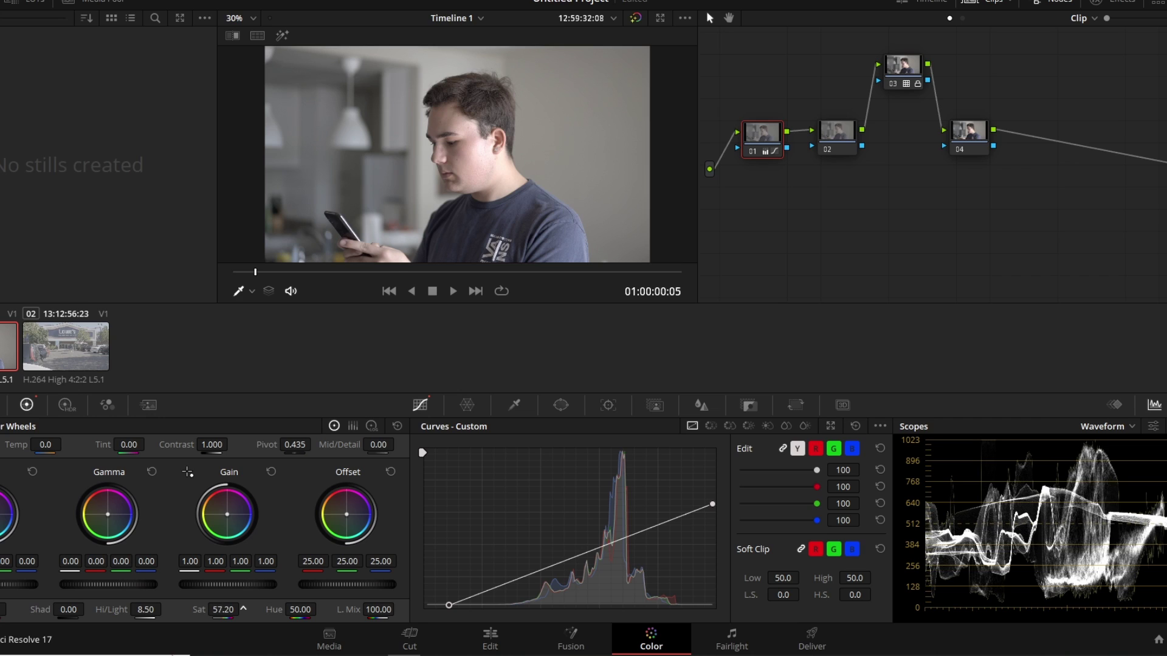
drag(223, 610, 287, 610)
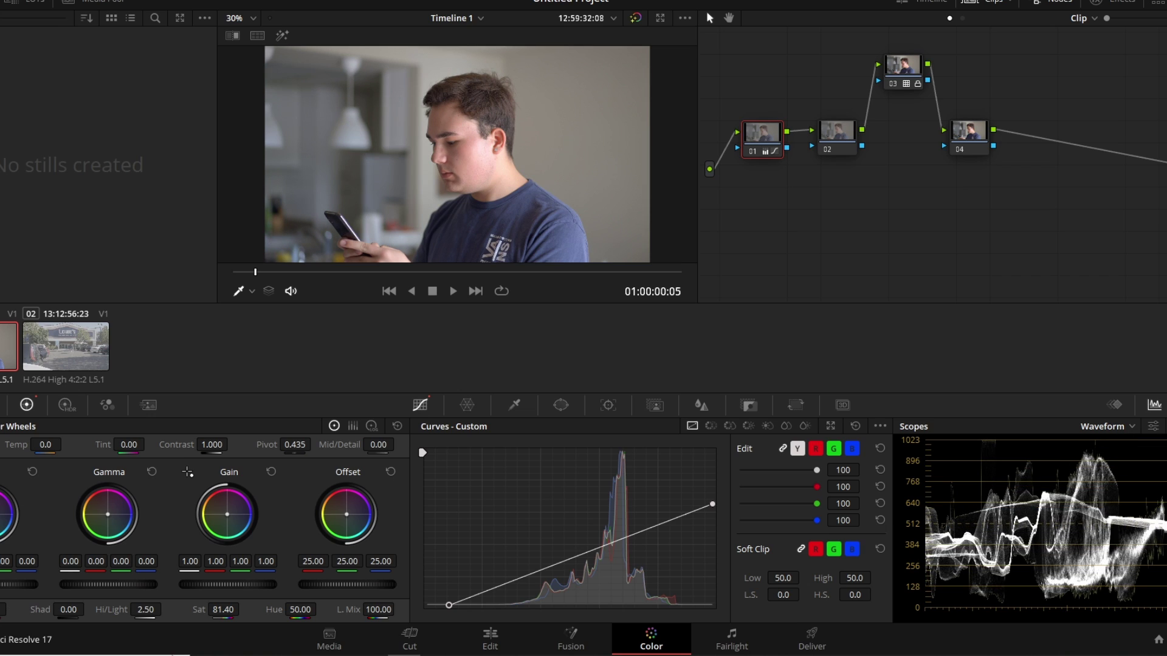
key(ctrl+d)
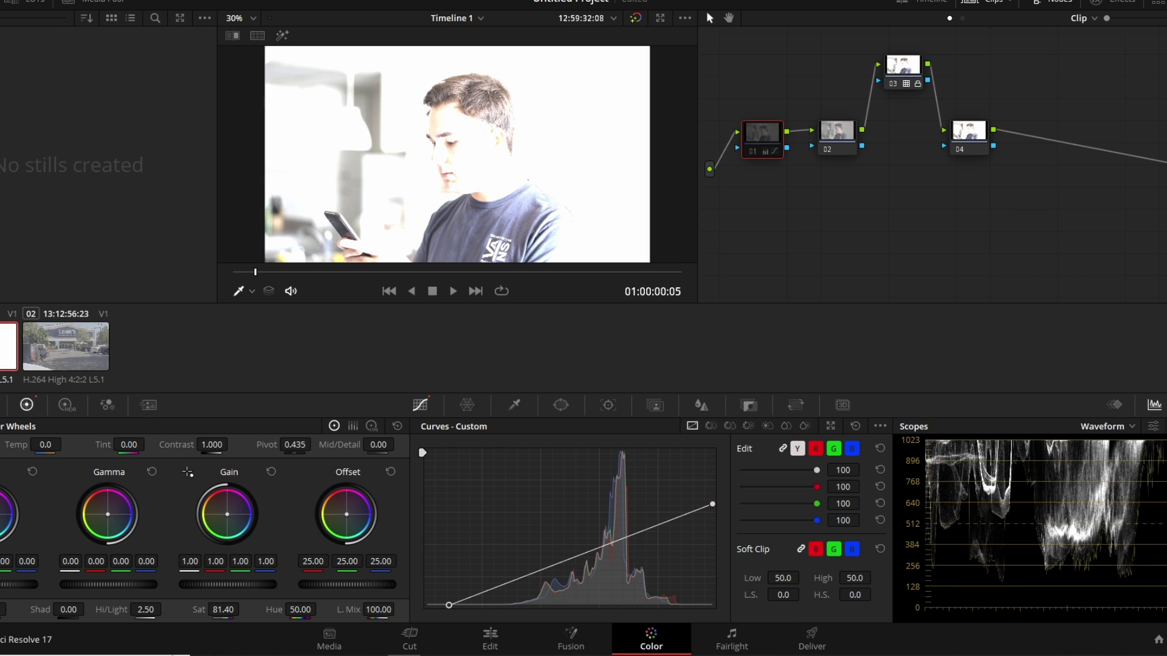
key(ctrl+d)
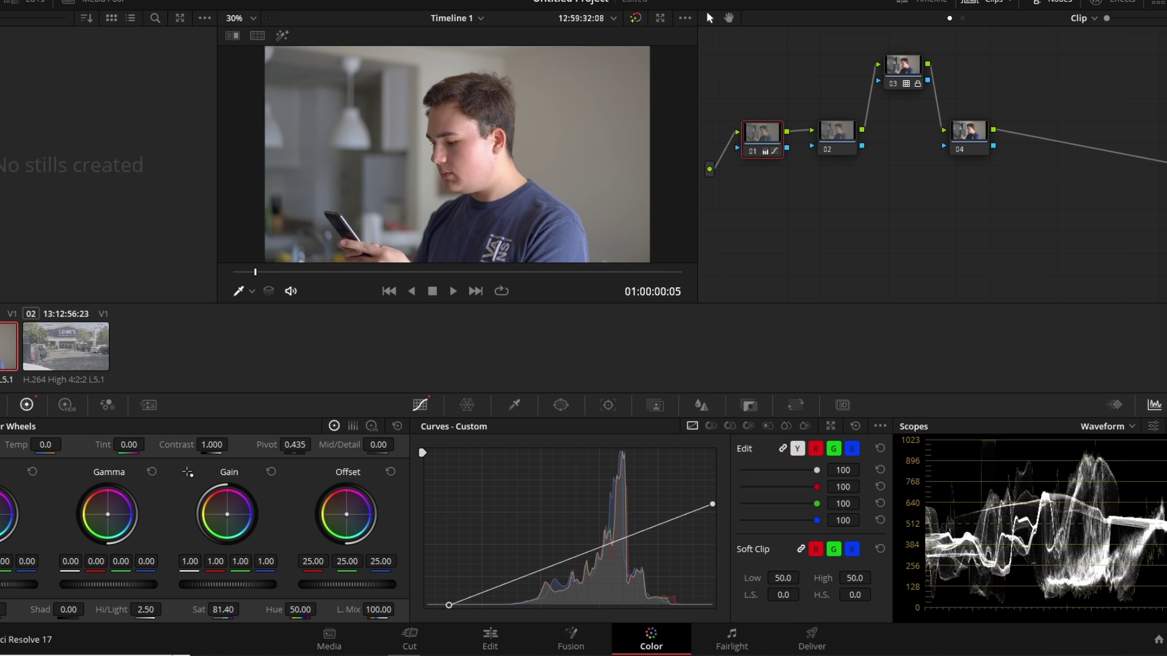
key(ctrl+d)
key(ctrl+d)
Step: Set node 01's Mid/Detail to 40.00 and white-balance the background to Temp 21.9 and Tint -1.10
drag(377, 444, 402, 445)
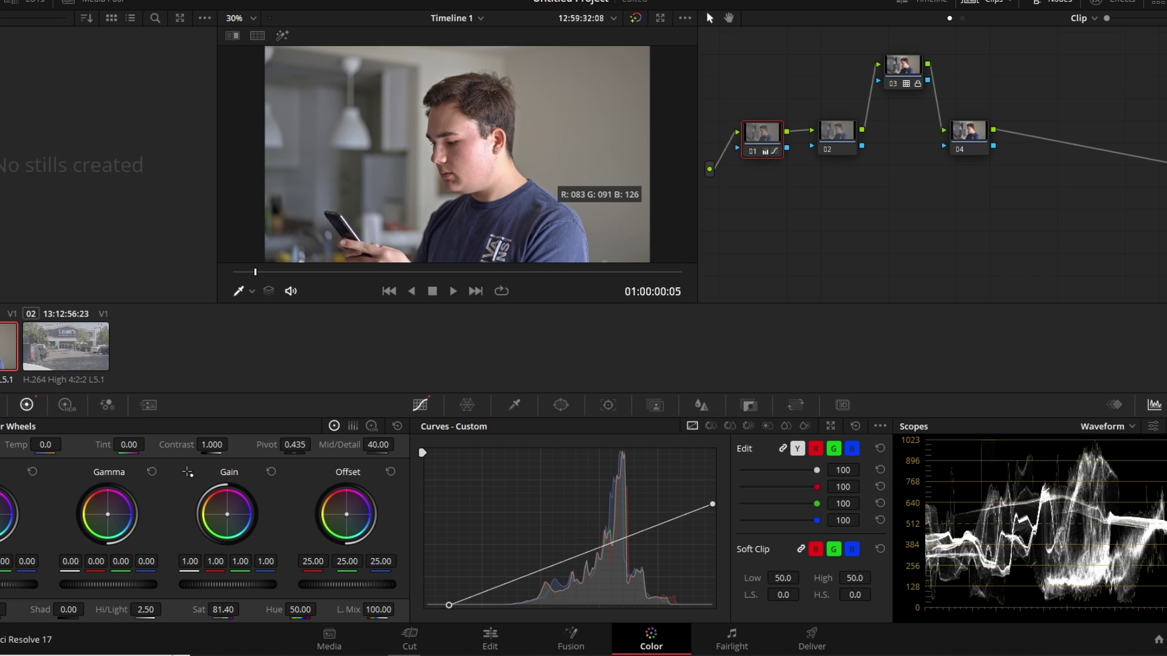
click(404, 100)
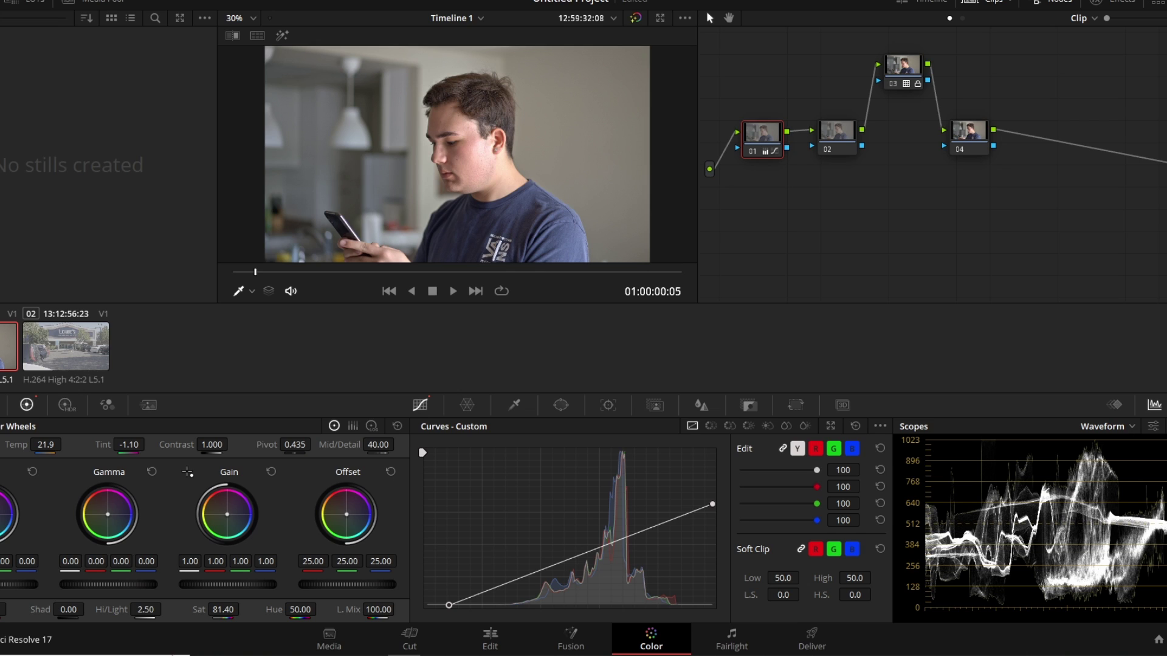
key(ctrl+d)
key(ctrl+d)
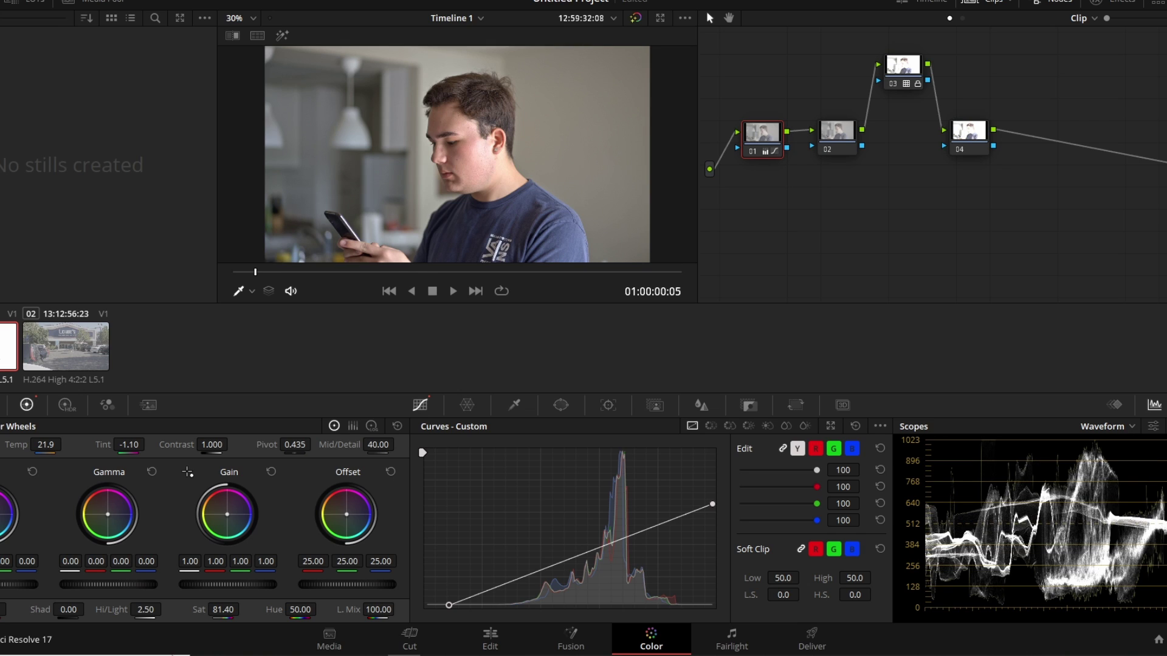
Step: On node 02, add a slightly raised midtone point and a lowered shadow point to the custom curve
drag(838, 137, 832, 135)
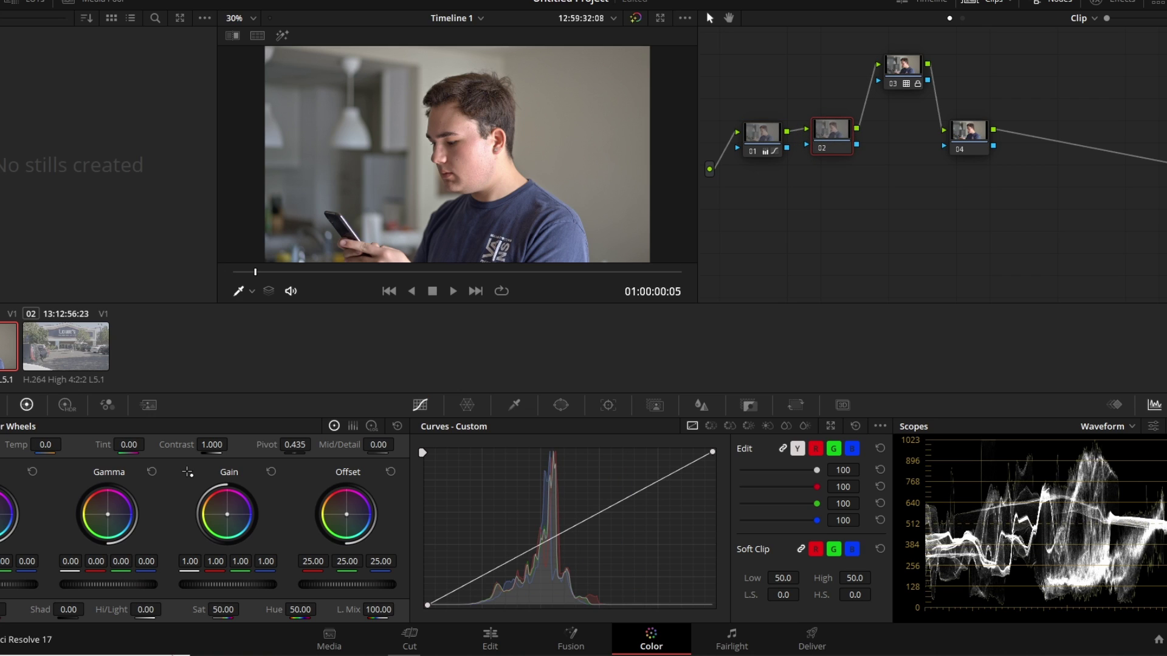
drag(903, 71, 895, 65)
key(ctrl+d)
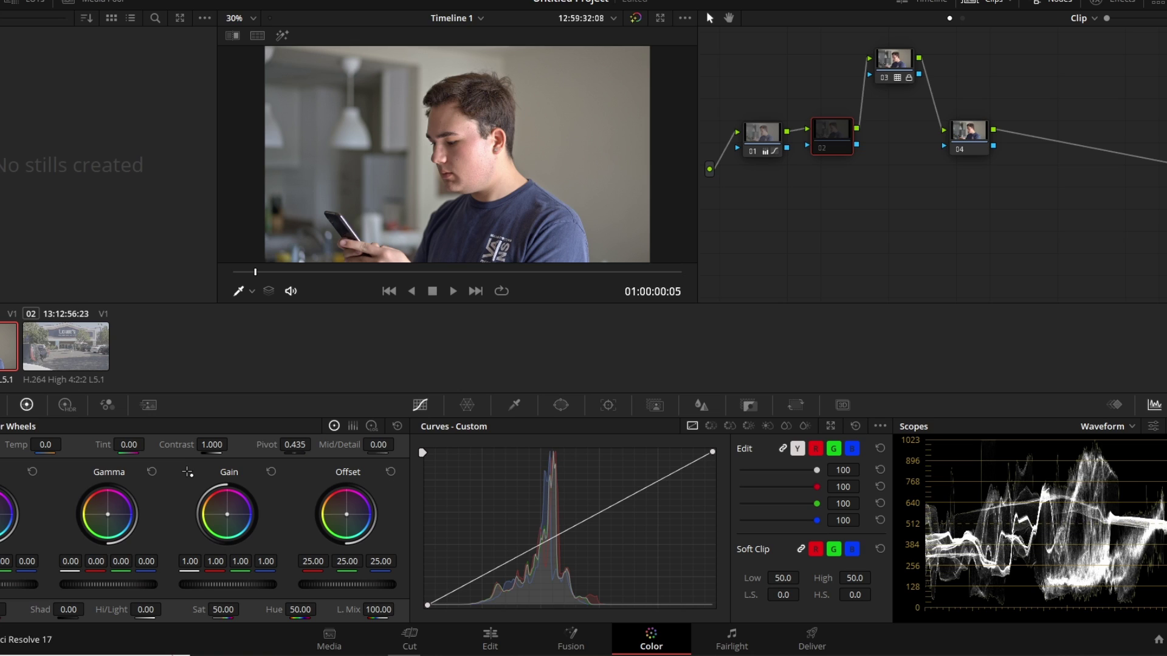
key(ctrl+d)
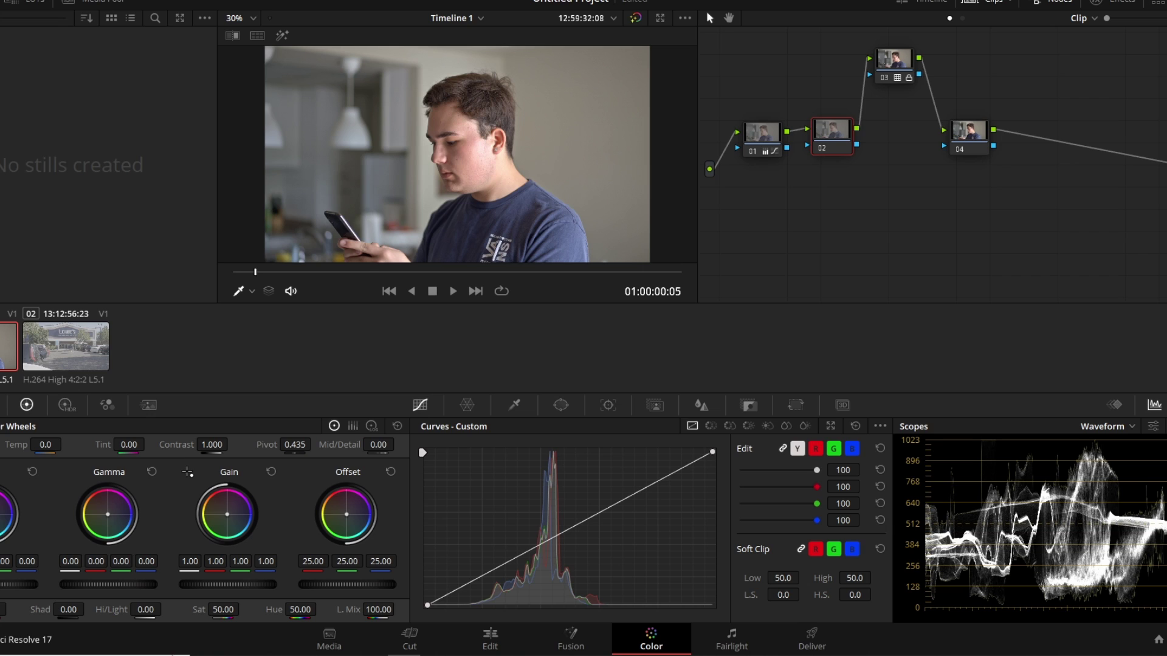
click(564, 531)
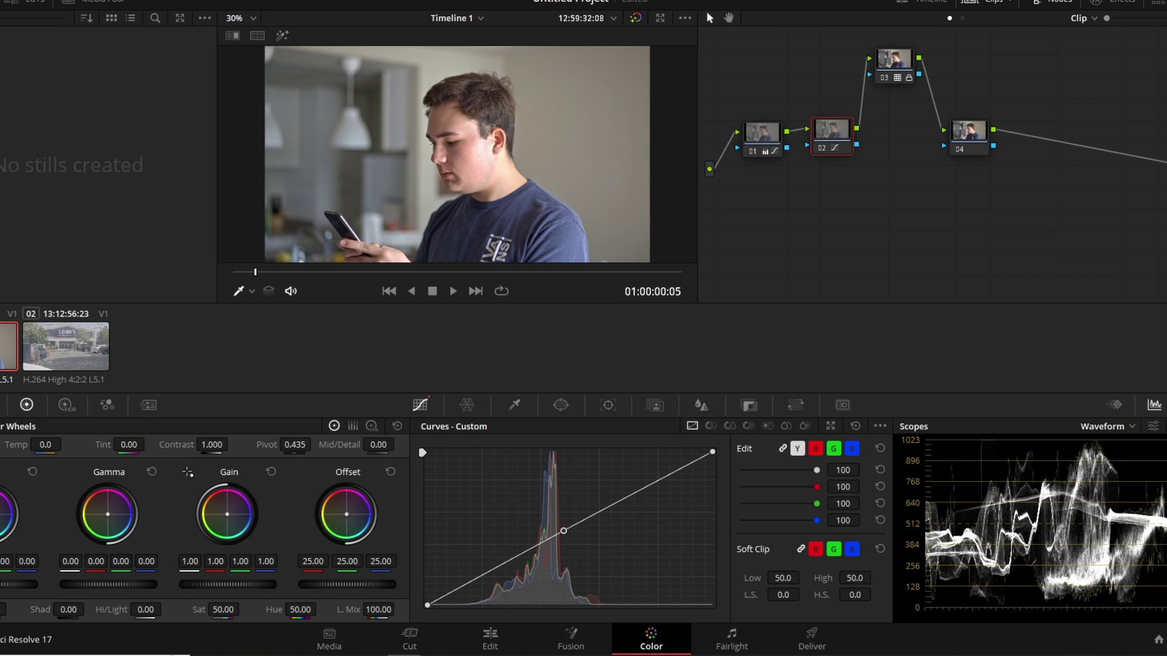
drag(563, 530, 564, 529)
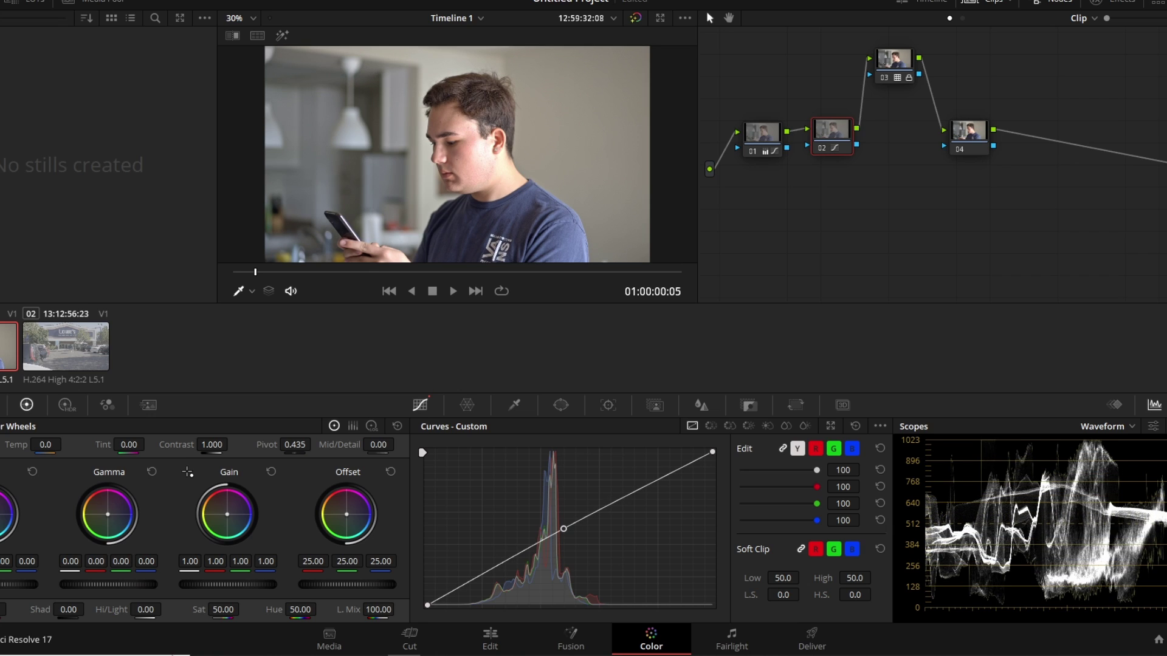
key(ctrl+z)
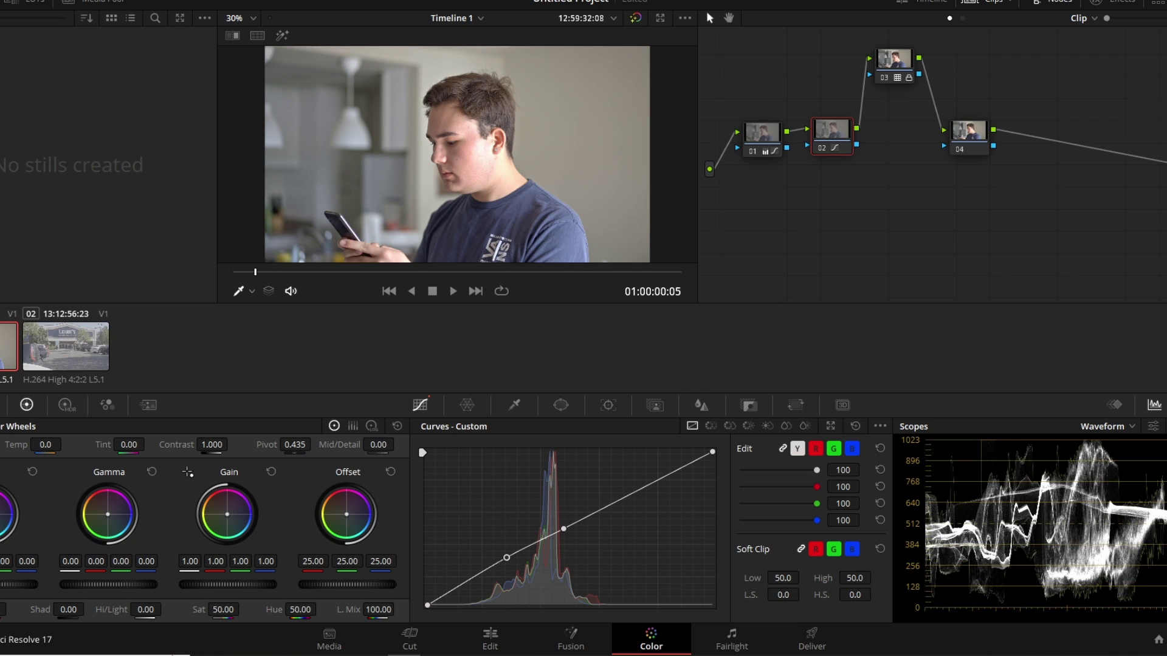
key(ctrl+z)
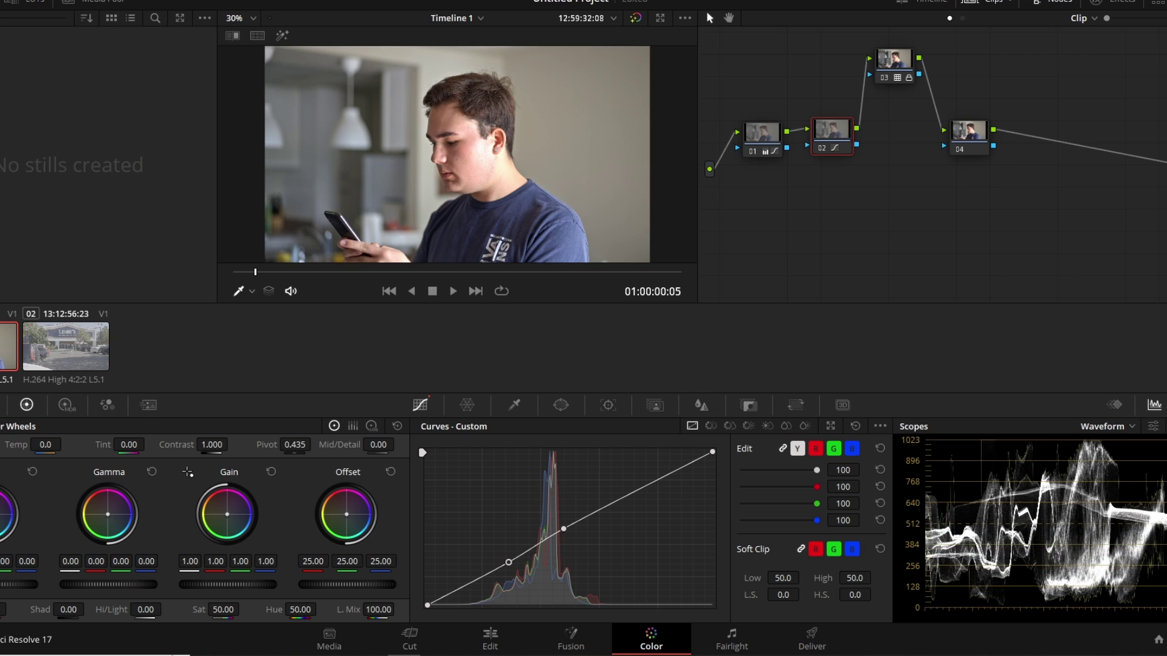
key(ctrl+z)
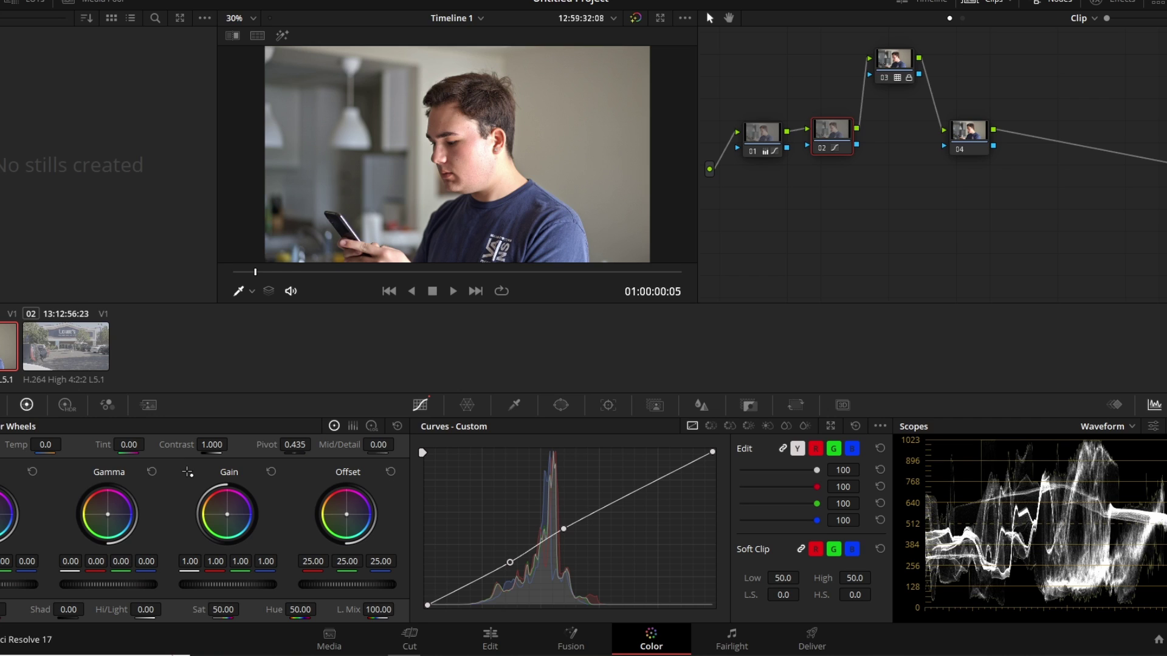
Step: Set node 02's Hi/Light to -19.00 and compare the image with the node off and on
mouse_move(145, 609)
mouse_down()
mouse_move(122, 609)
mouse_move(166, 610)
mouse_up()
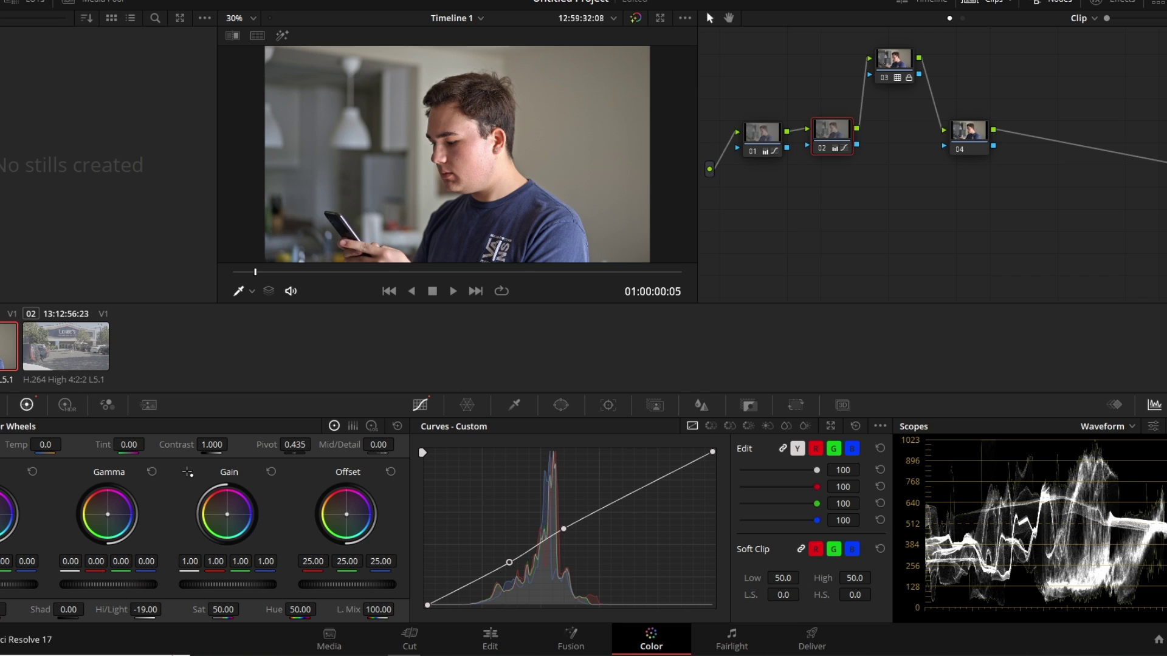
key(ctrl+d)
key(ctrl+d)
key(ctrl+d)
key(ctrl+d)
key(ctrl+d)
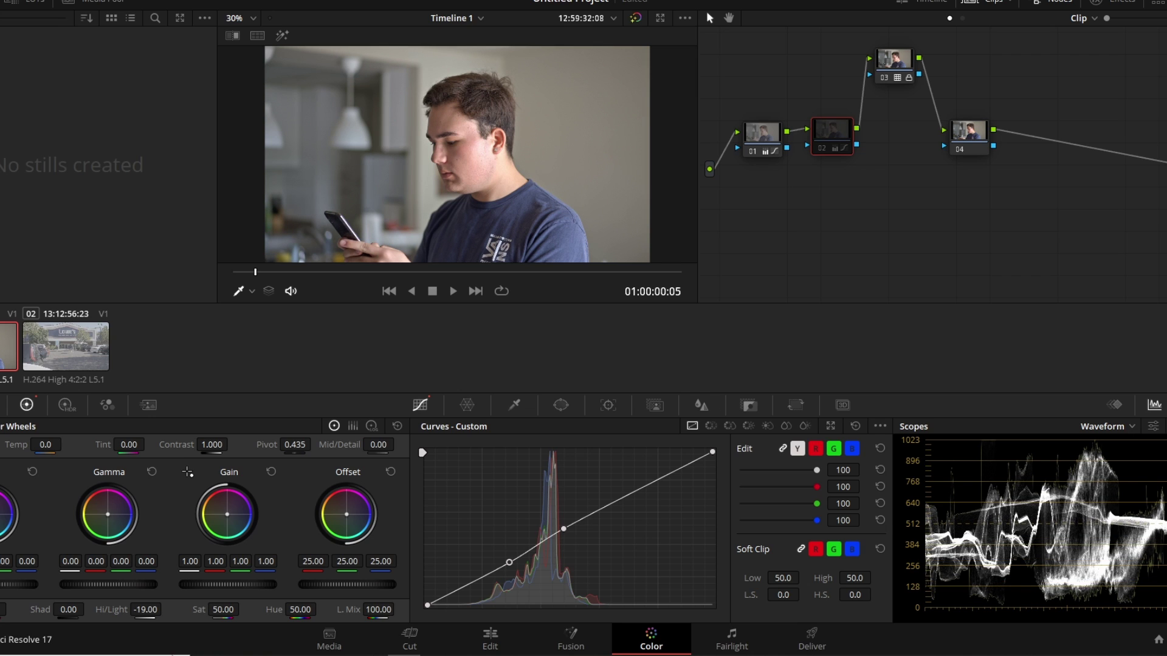
key(ctrl+d)
key(ctrl+d)
key(ctrl+d)
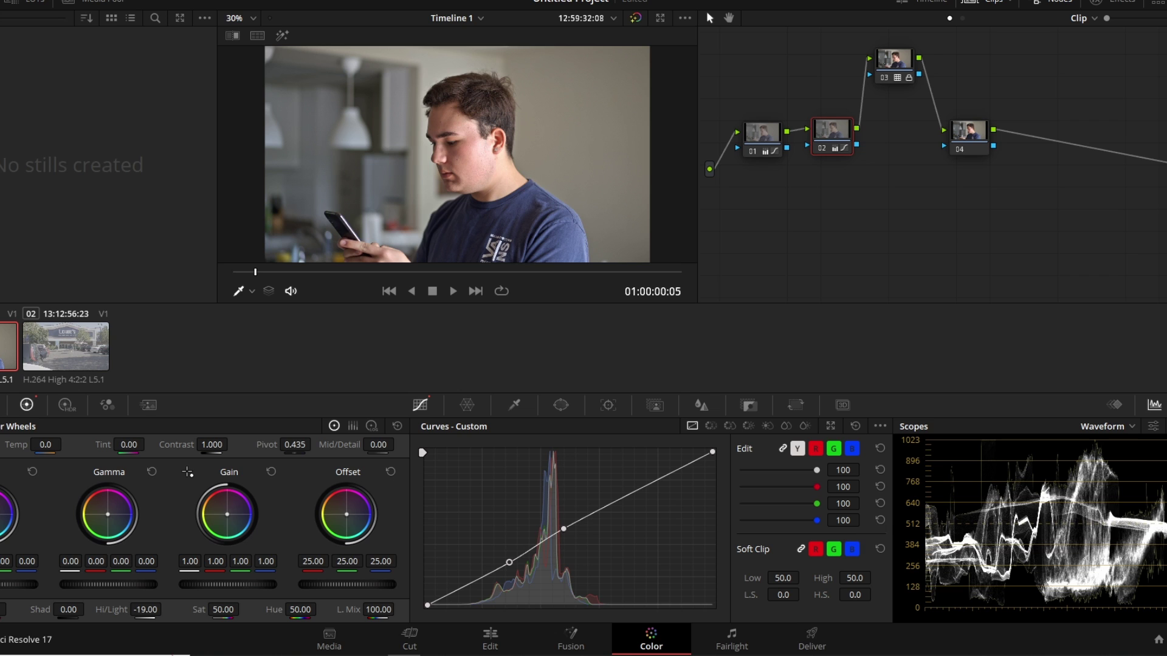
Step: Raise node 02's contrast to 1.020
mouse_move(211, 445)
mouse_down()
mouse_move(248, 444)
mouse_move(217, 445)
mouse_up()
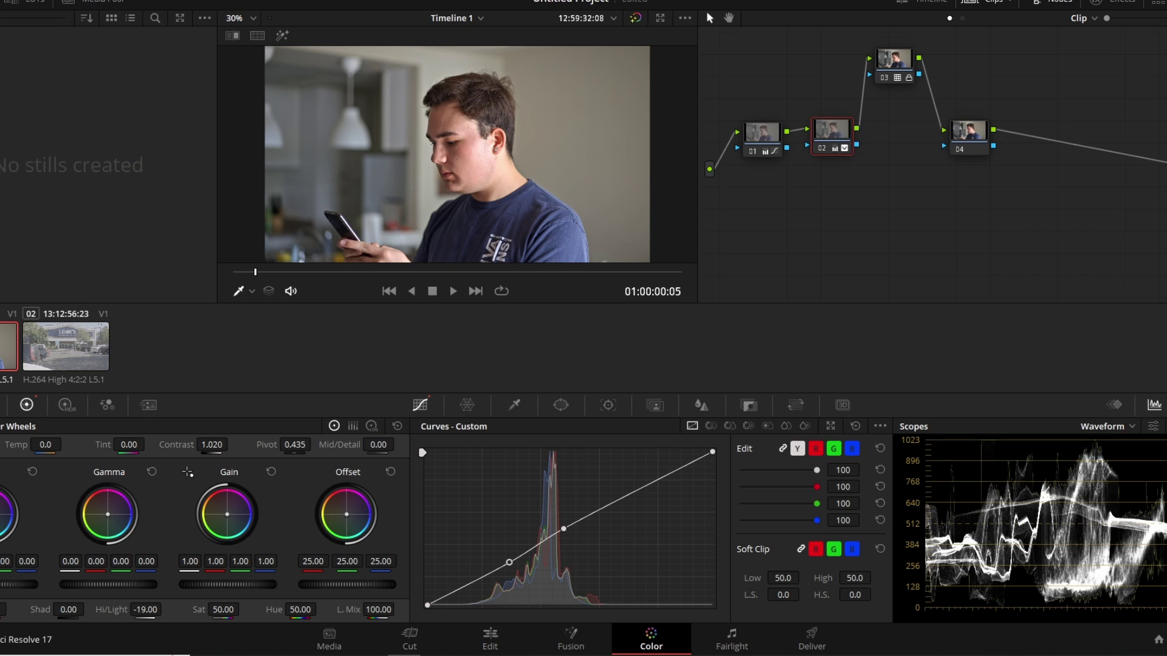
click(212, 444)
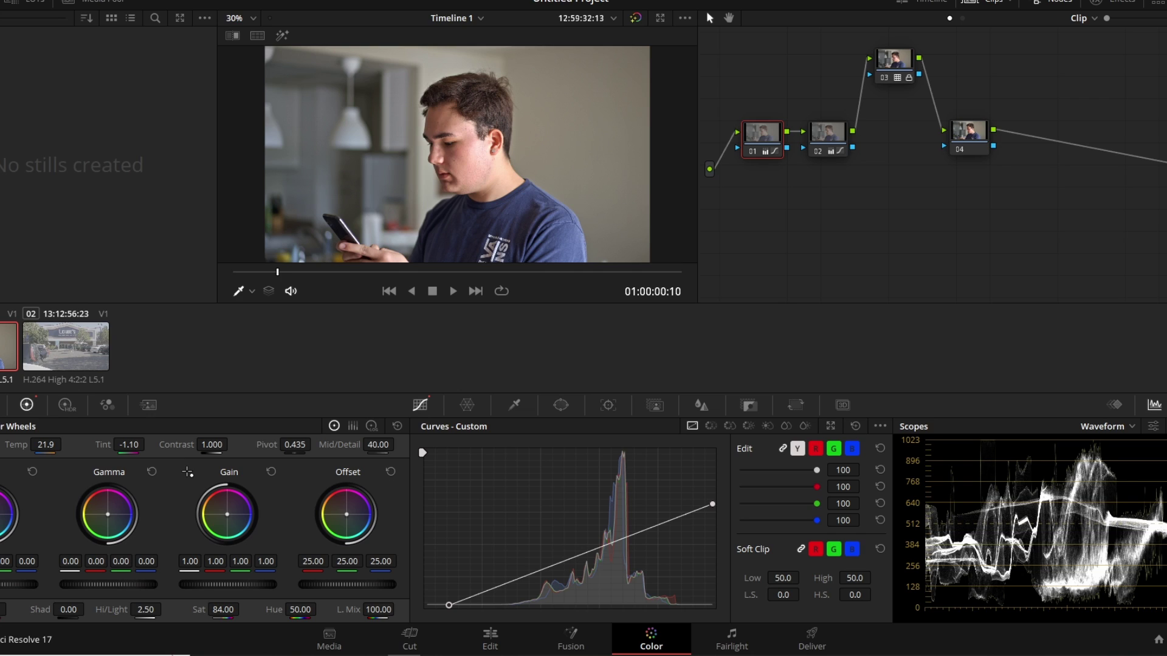
Step: On node 04, push the Offset wheel toward teal to 3.52, 26.69, 26.13 and set Temp to 40.0 and Tint to 4.00
mouse_move(969, 138)
mouse_down()
mouse_move(956, 152)
mouse_move(961, 132)
mouse_move(961, 144)
mouse_up()
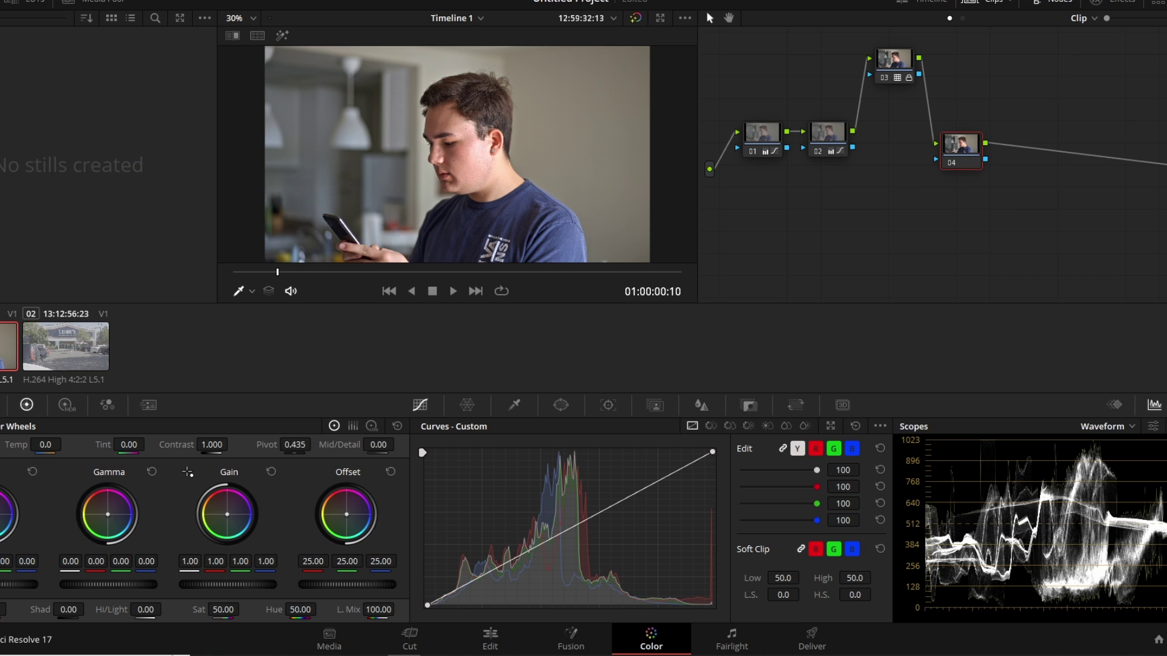
mouse_move(346, 515)
mouse_down()
mouse_move(330, 508)
mouse_move(322, 521)
mouse_move(355, 505)
mouse_move(327, 524)
mouse_move(337, 538)
mouse_move(349, 522)
mouse_up()
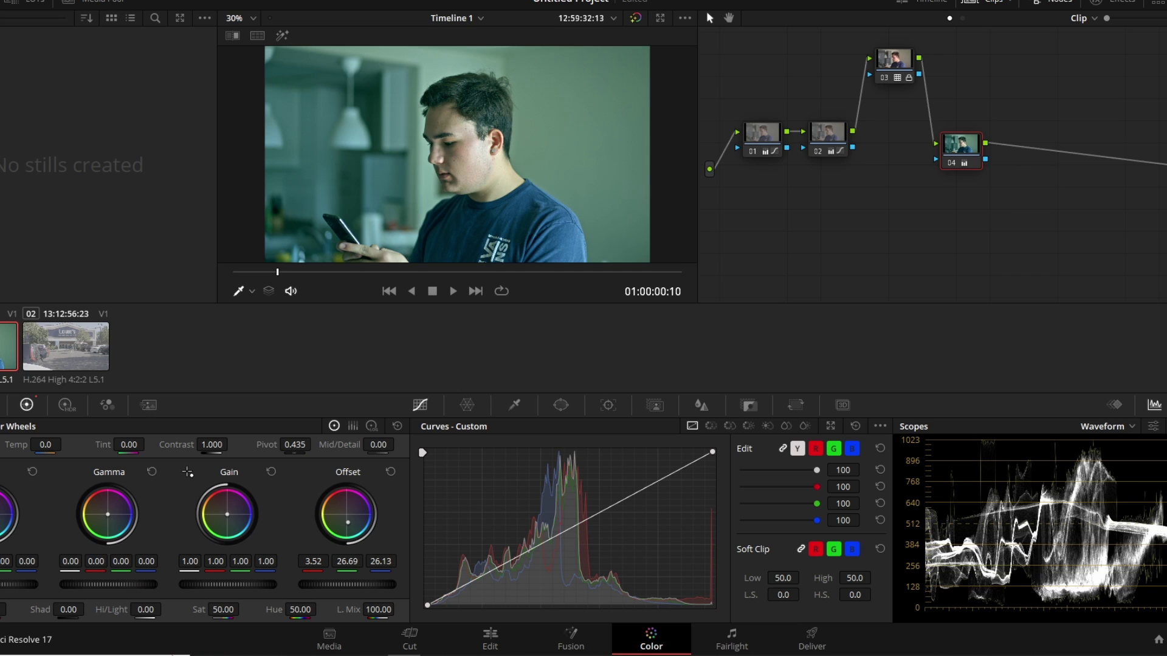
mouse_move(46, 444)
mouse_down()
mouse_move(3, 444)
mouse_move(25, 445)
mouse_up()
drag(31, 445, 49, 445)
drag(128, 445, 132, 445)
drag(960, 147, 953, 133)
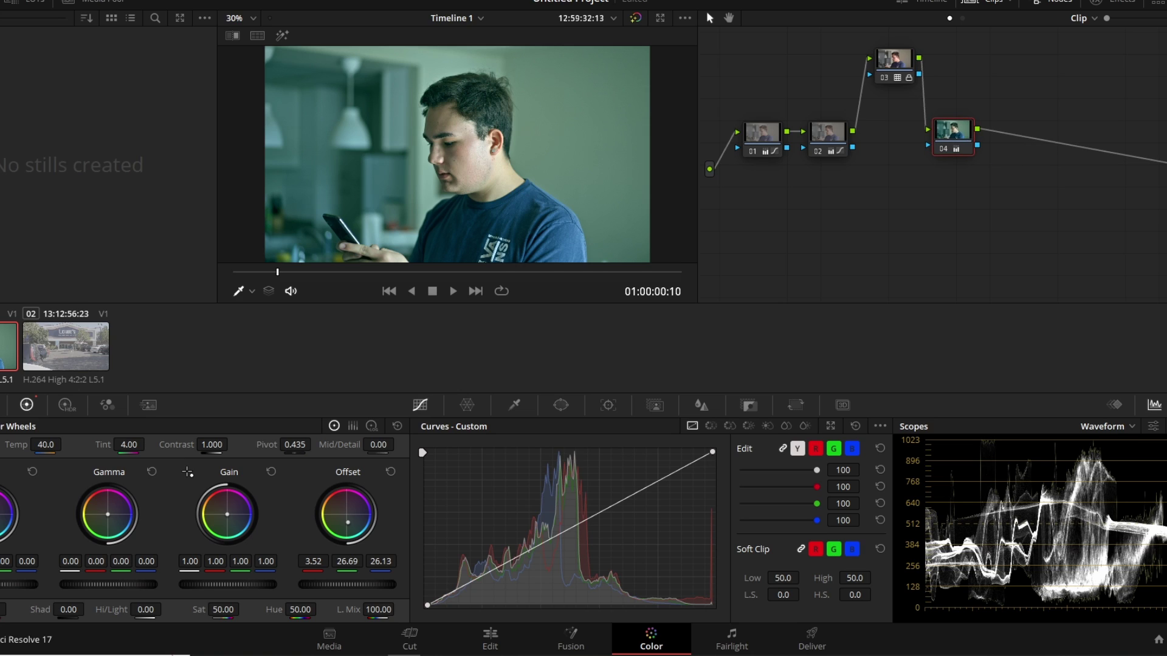
Step: Add a layer node to node 04 and arrange the two nodes and their layer mixer neatly after node 03
right_click(945, 133)
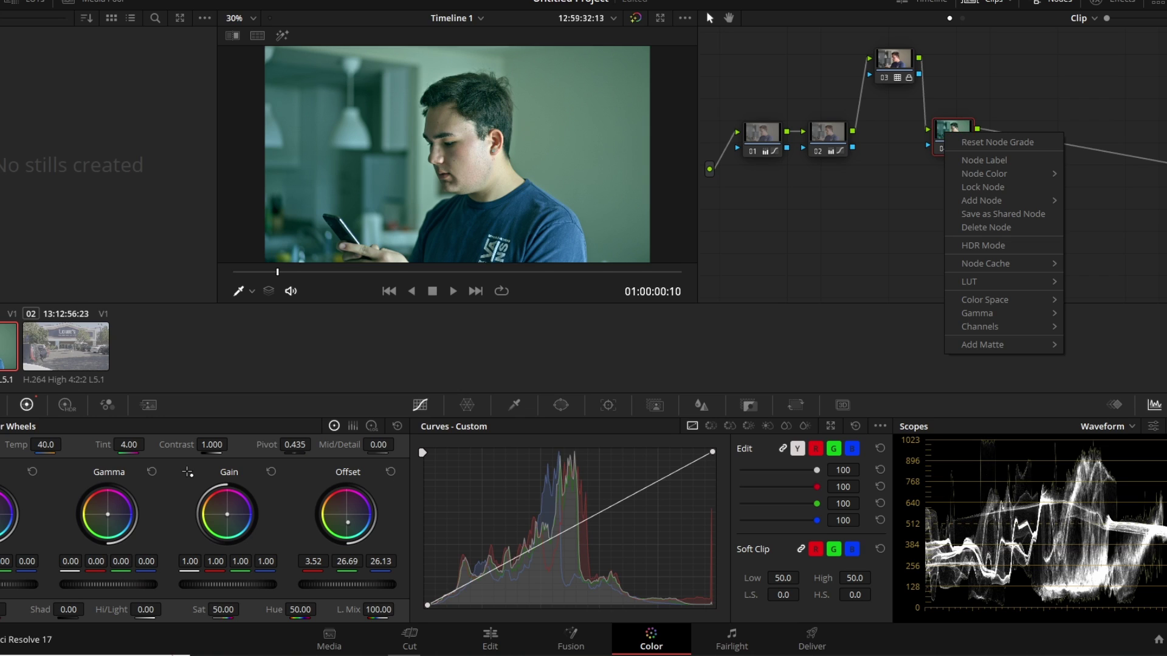
mouse_move(981, 200)
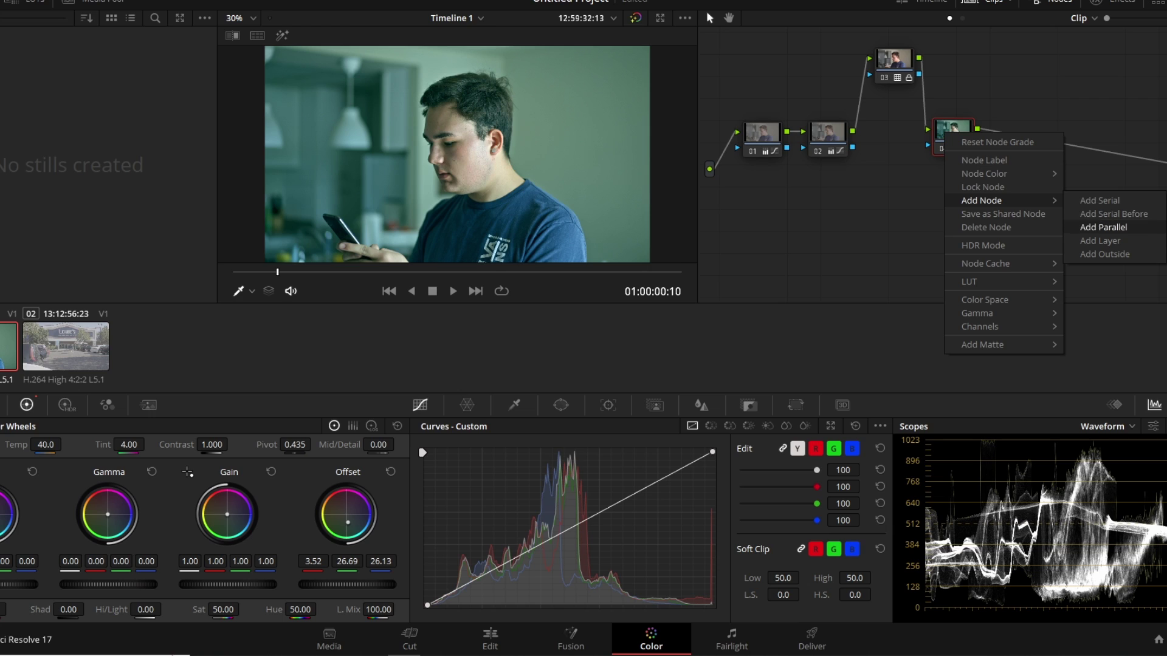
click(1100, 240)
drag(952, 133, 954, 113)
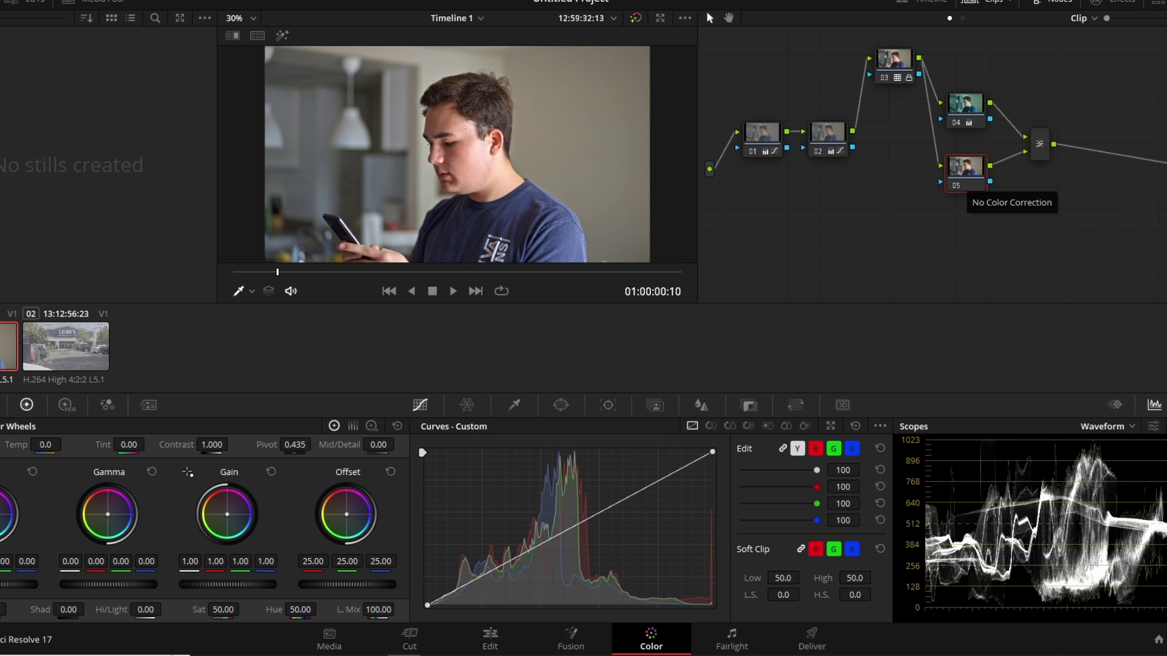
drag(966, 104, 976, 90)
drag(965, 172, 1036, 121)
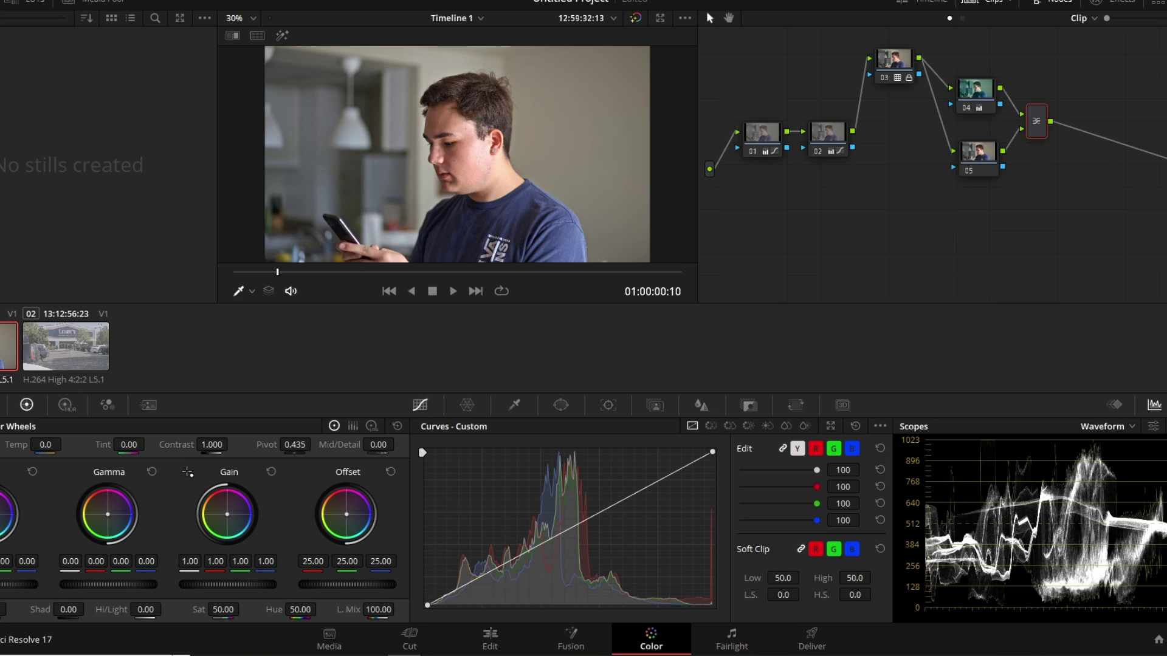
Step: Add a serial node after the layer mixer and tidy the spacing of nodes 04, 05 and the mixer
key(alt+s)
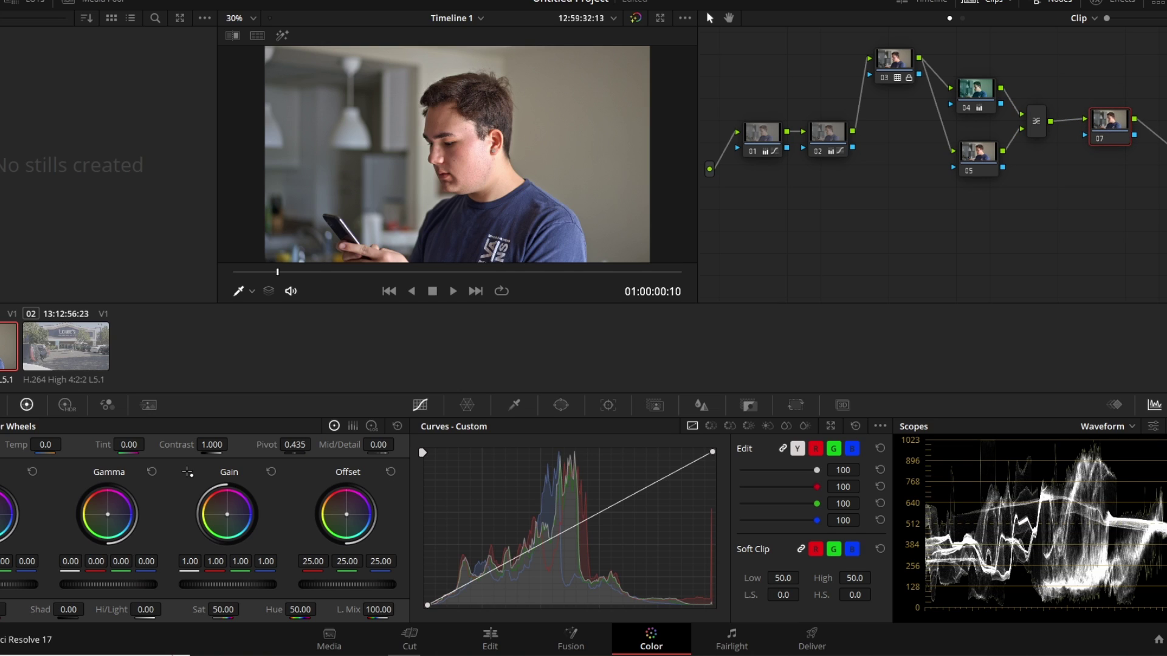
drag(1036, 121, 1035, 116)
mouse_move(1110, 125)
mouse_down()
mouse_move(1094, 106)
mouse_move(1096, 120)
mouse_up()
drag(976, 93, 975, 88)
drag(978, 156, 974, 153)
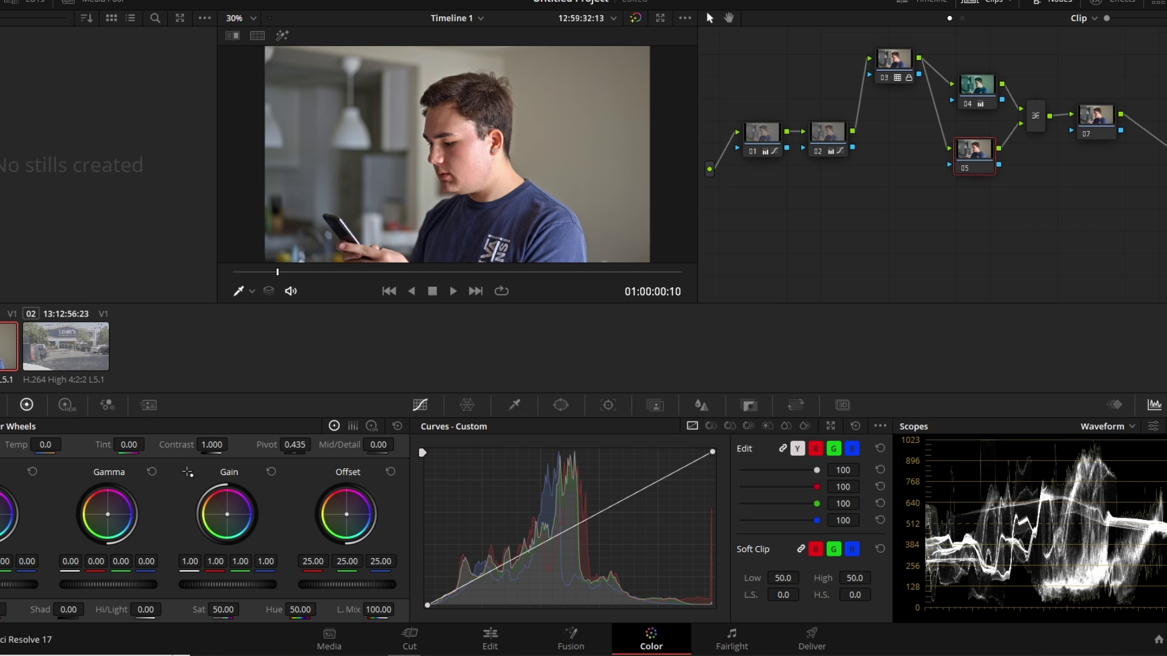
drag(974, 152, 979, 154)
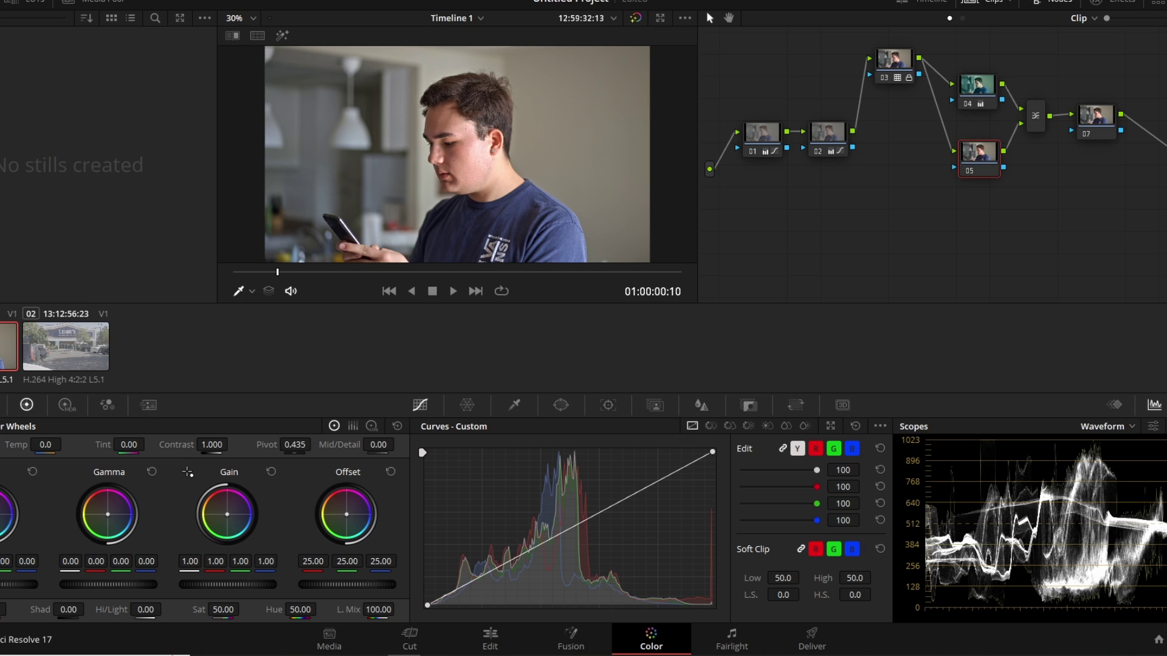
Step: On node 05, sample the skin tones of the man's face with the HSL qualifier and save the project
click(514, 405)
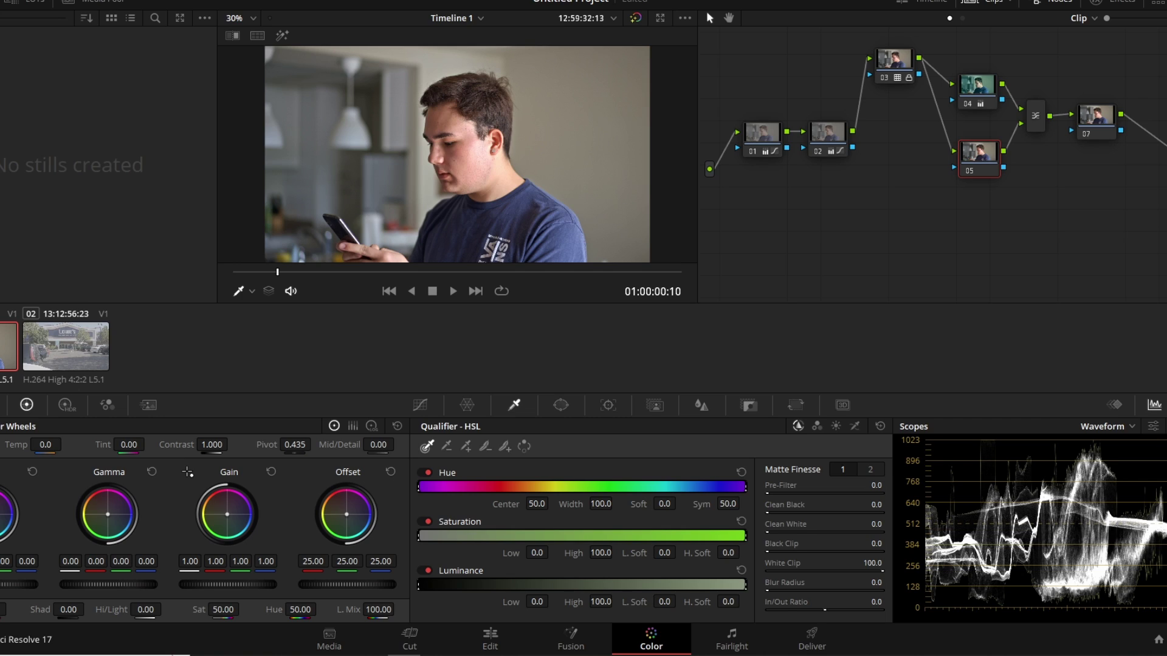
mouse_move(463, 144)
mouse_down()
mouse_move(486, 159)
mouse_move(471, 162)
mouse_up()
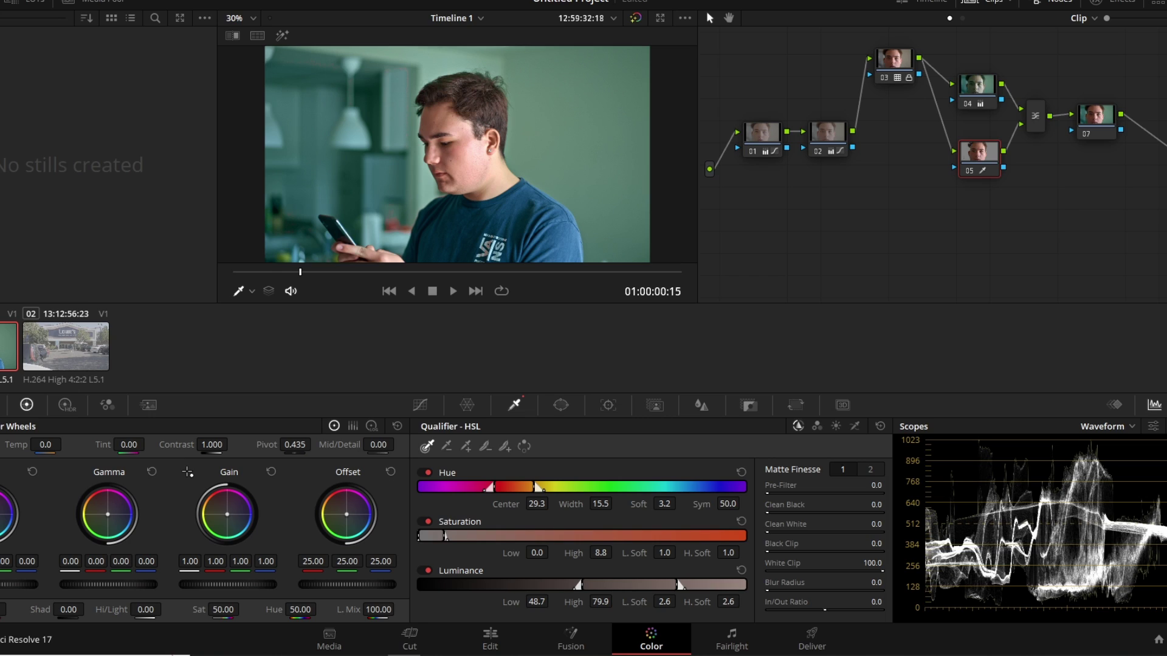
key(ctrl+s)
Step: Refine node 05's skin matte with Blur Radius 160.3 and Denoise 18.3, comparing the image with node 04 off and on
drag(872, 582, 909, 582)
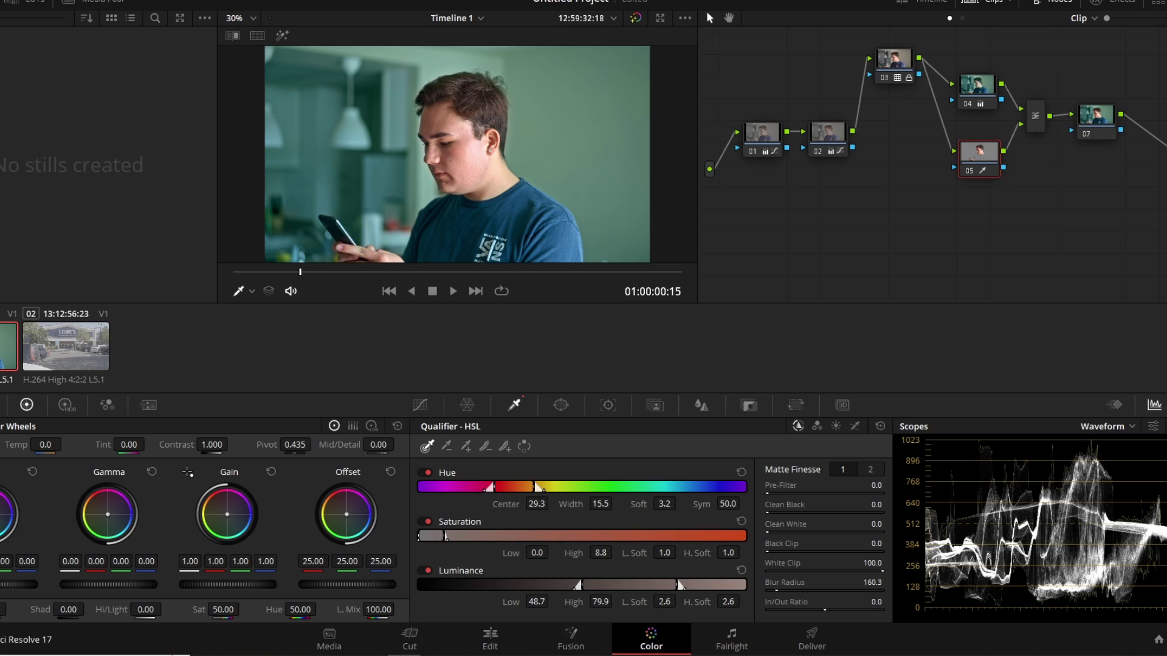
click(869, 469)
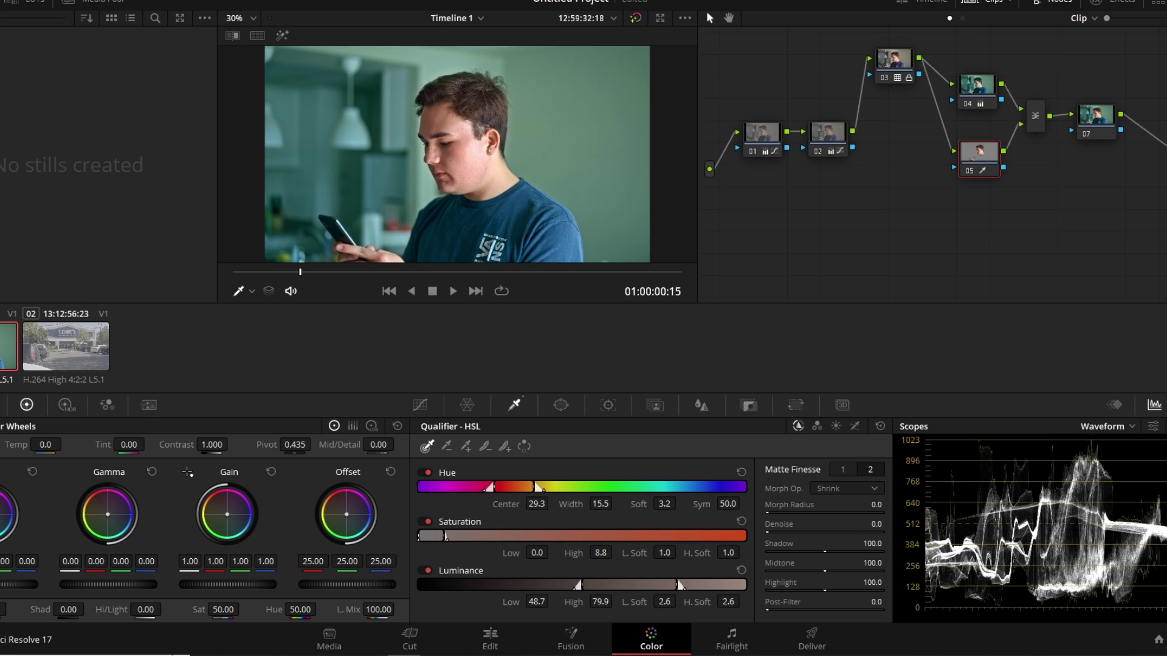
drag(874, 524, 881, 524)
key(ctrl+d)
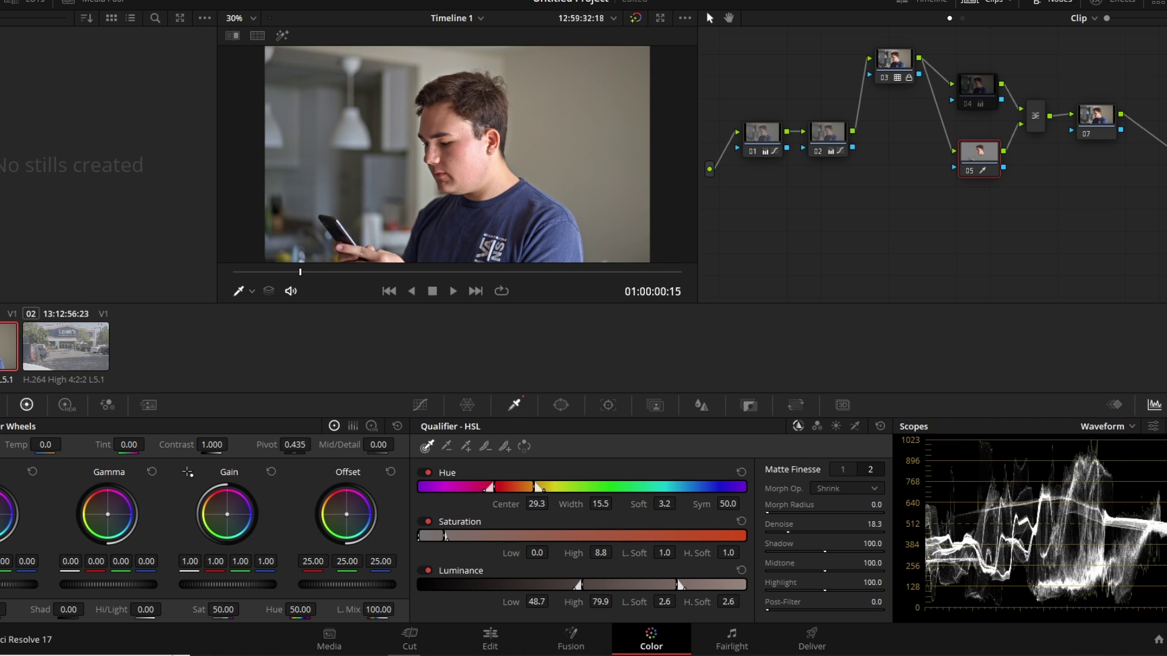
key(ctrl+z)
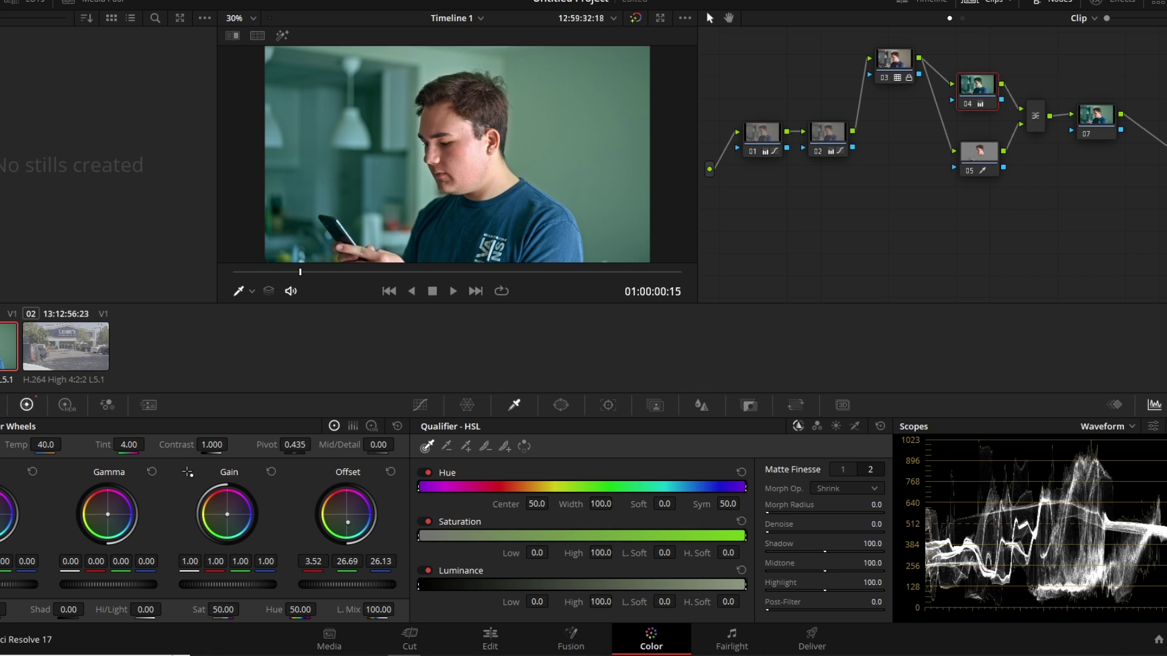
Step: Push node 04's Offset slightly further into the teal tint and set the skin node 05's saturation to 46.80
drag(347, 522, 350, 523)
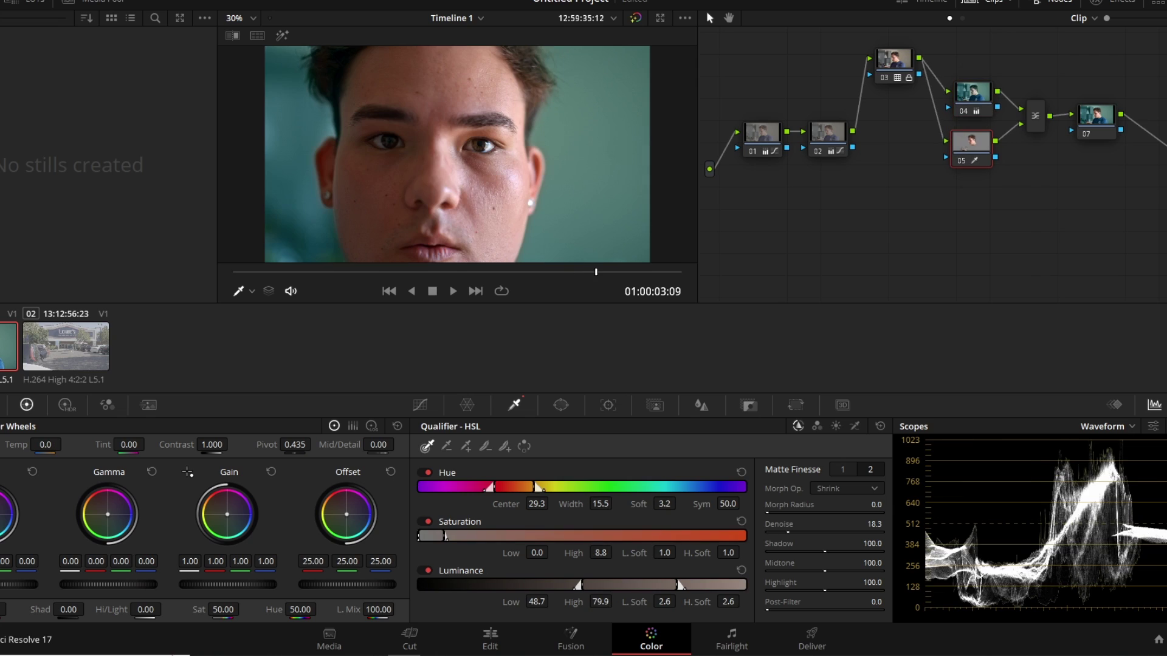
drag(971, 147, 973, 148)
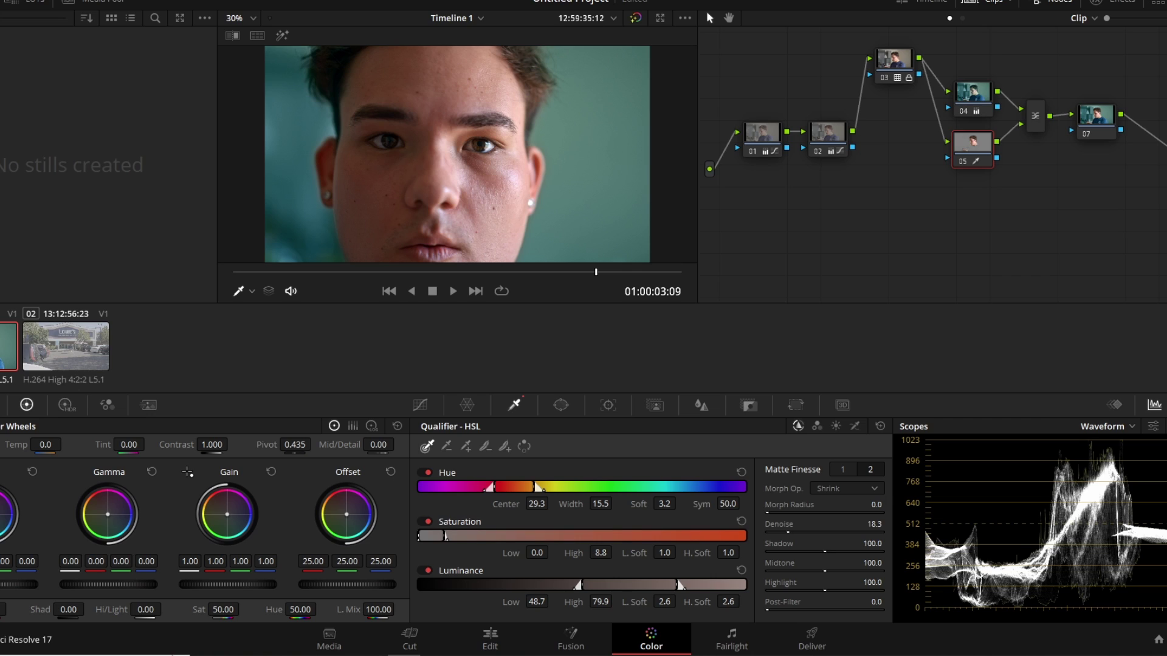
drag(972, 148, 972, 155)
mouse_move(223, 609)
mouse_down()
mouse_move(133, 609)
mouse_move(312, 609)
mouse_move(237, 610)
mouse_up()
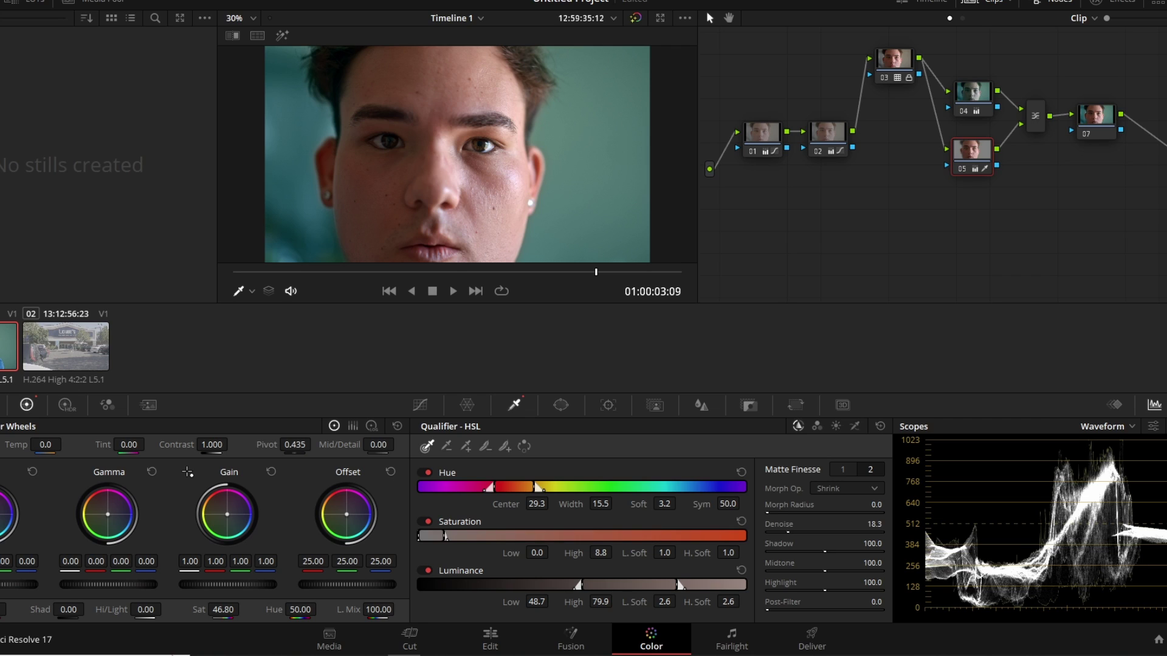
key(ctrl+d)
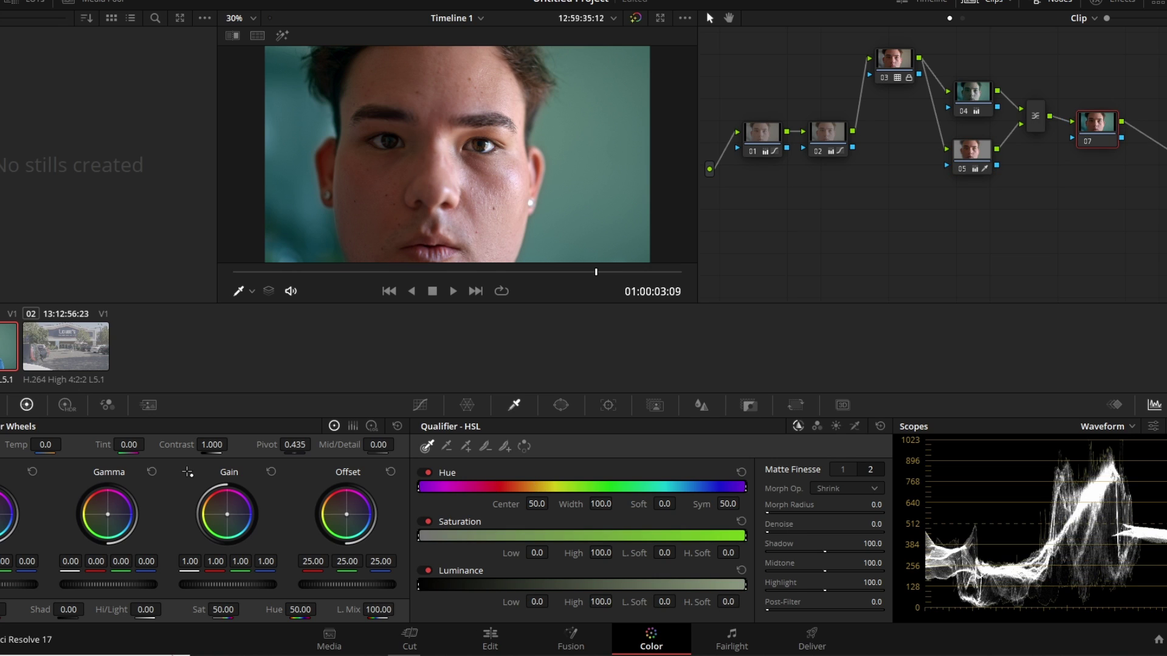
Step: Step through the clip's close-up frames and back to the opening shot to check the skin separation against the teal grade
drag(506, 271, 448, 272)
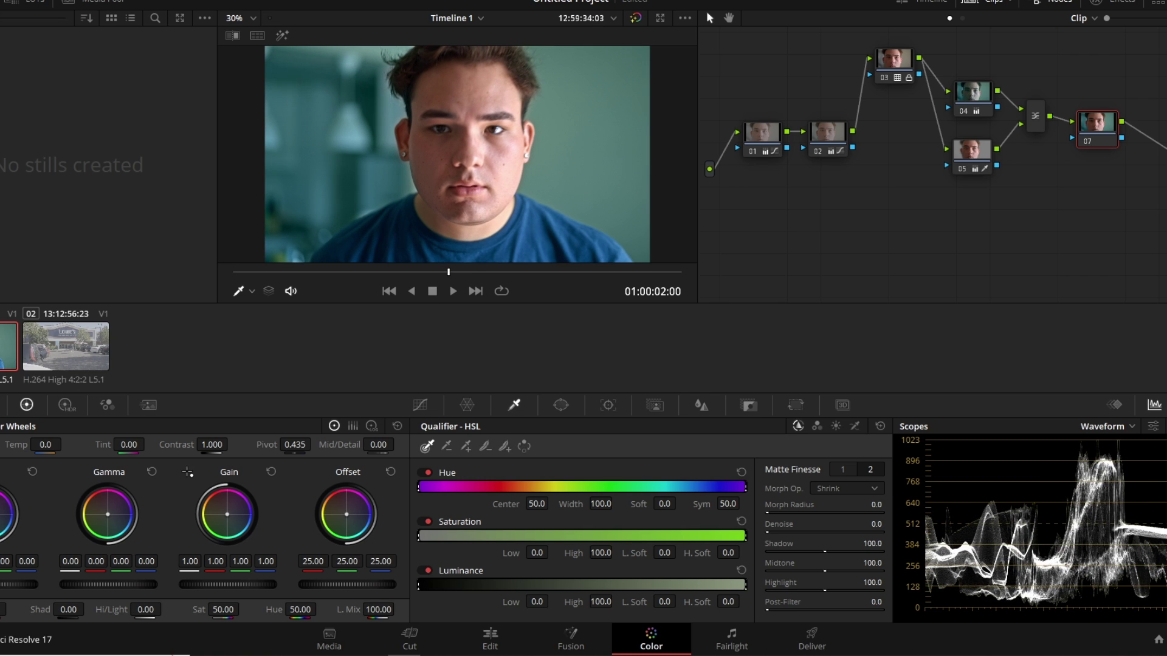
key(Right)
key(Right)
key(Right)
key(Right)
key(Right)
key(Right)
key(Right)
key(Right)
key(Right)
key(Right)
key(Right)
key(Right)
key(Right)
key(Right)
key(Right)
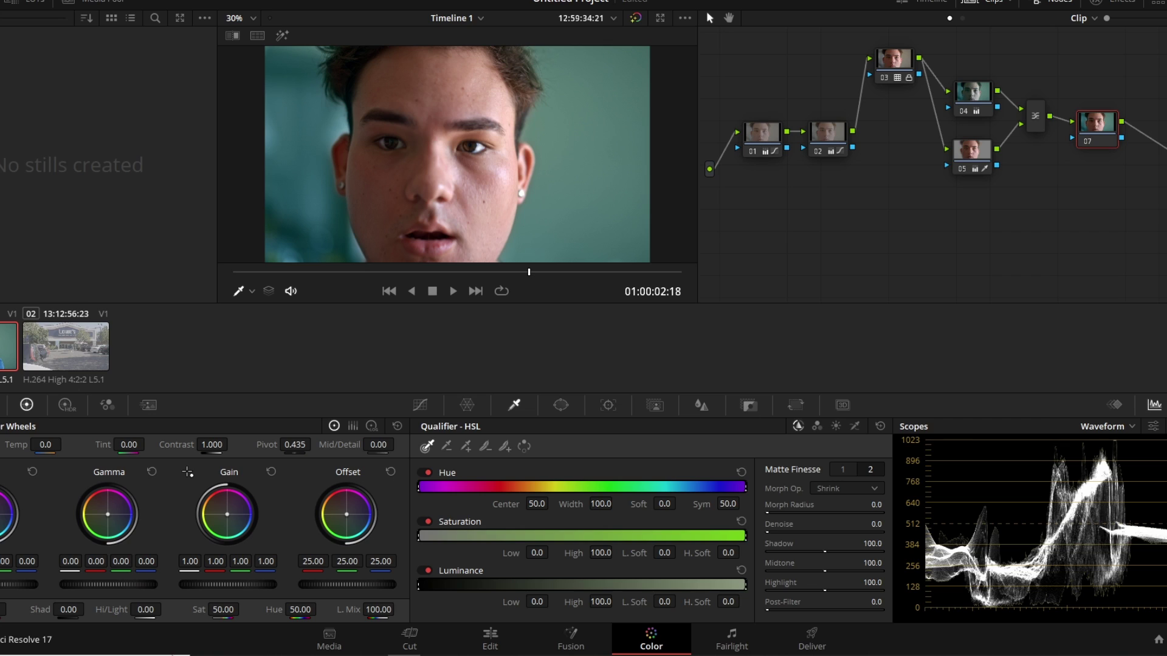
key(shift+Left)
key(shift+Left)
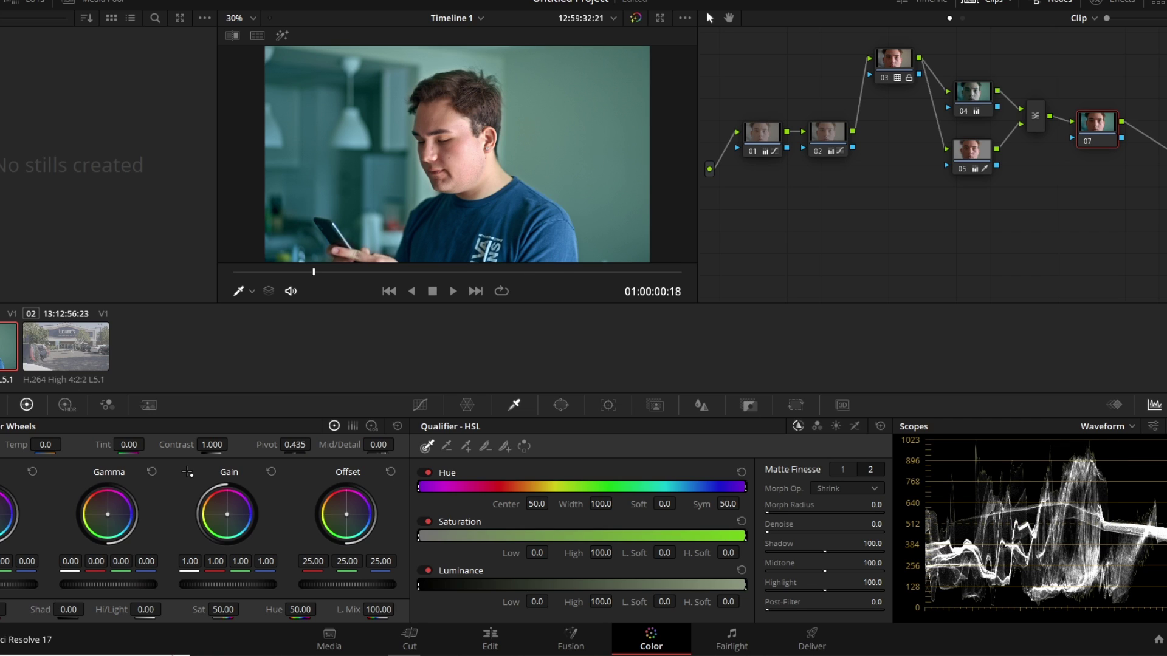
Step: Position node 07 just after the layer mixer and open its power window controls
drag(1092, 130, 1082, 141)
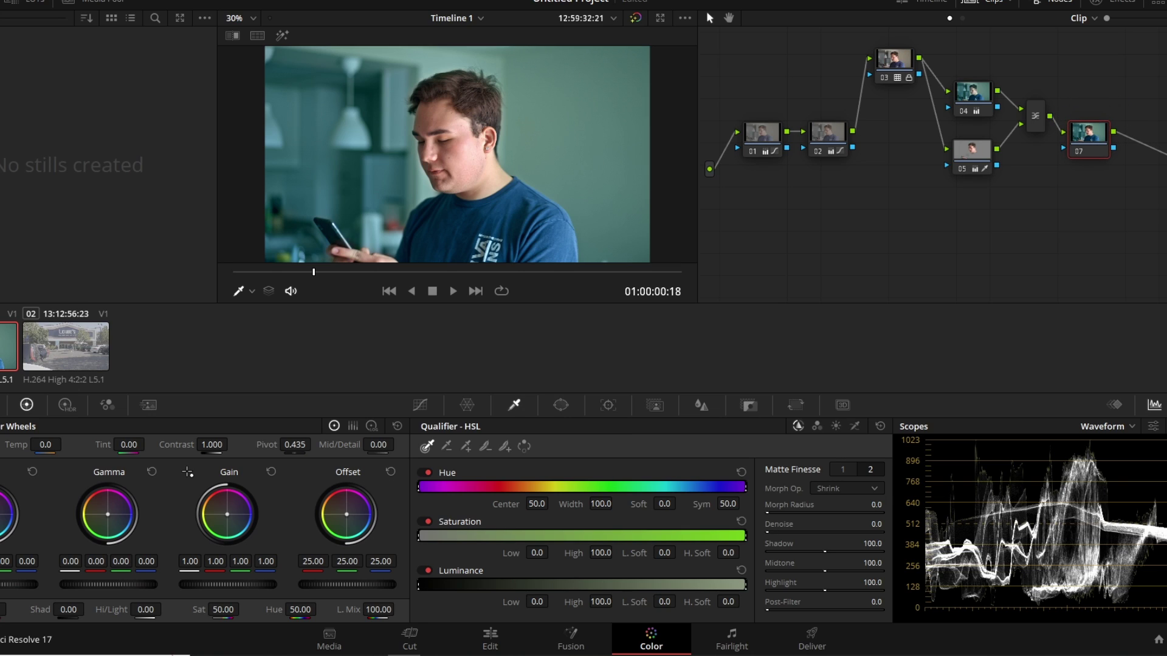
click(561, 404)
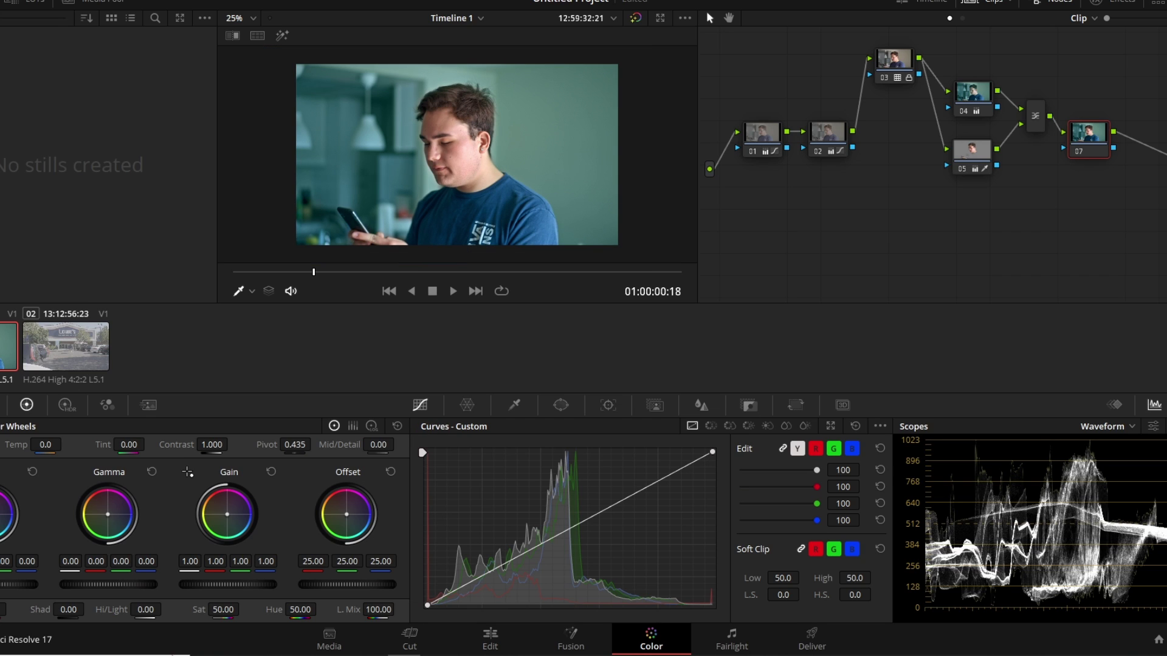
drag(1089, 139, 1090, 133)
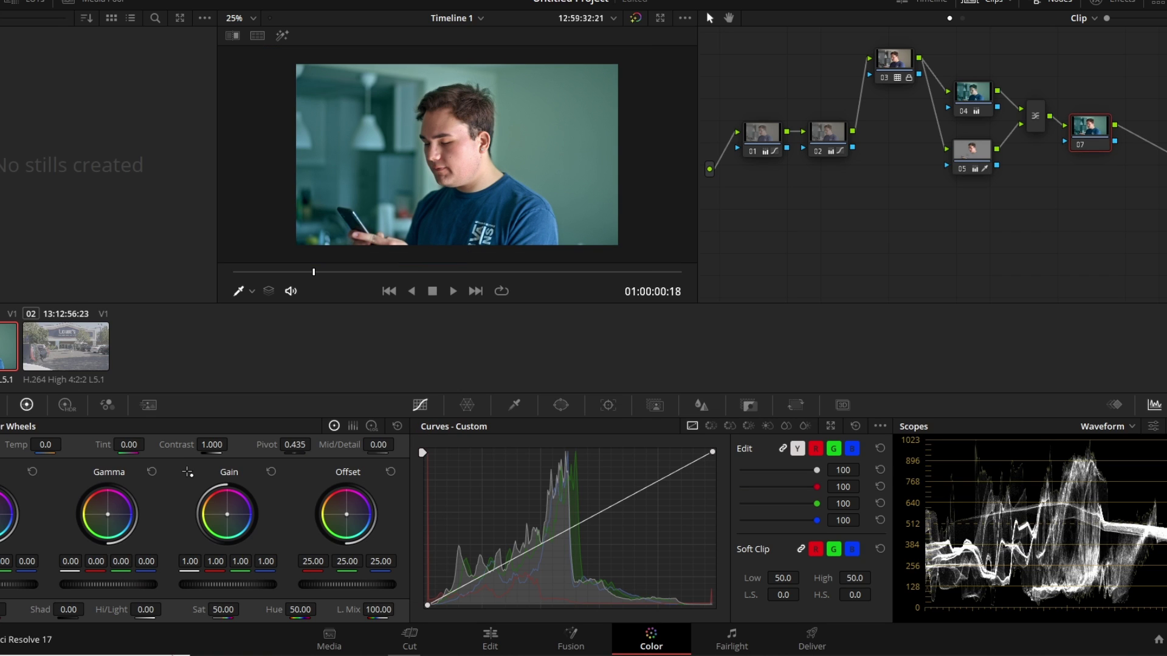
click(561, 405)
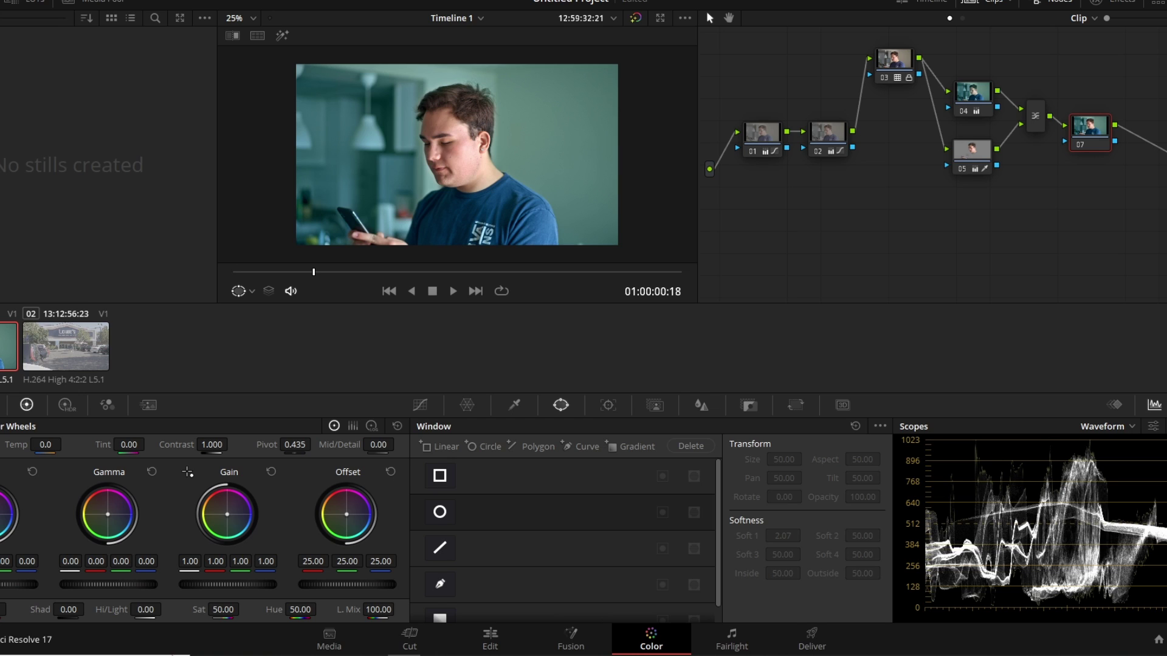
click(439, 476)
drag(456, 154, 677, 87)
right_click(1077, 140)
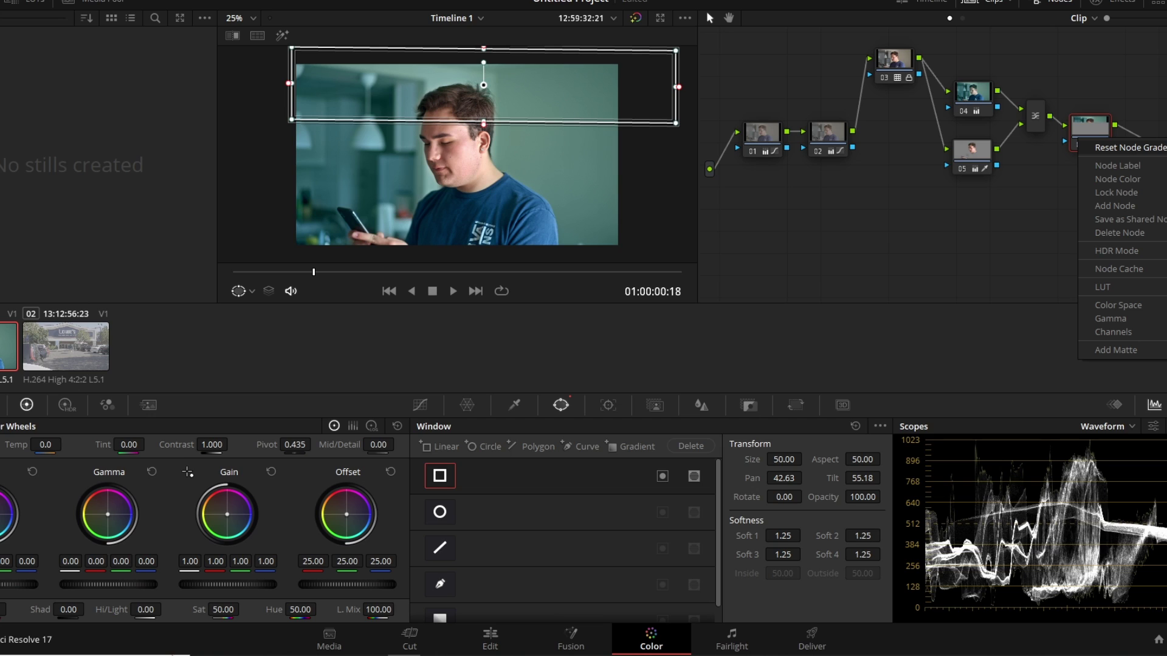
click(1094, 147)
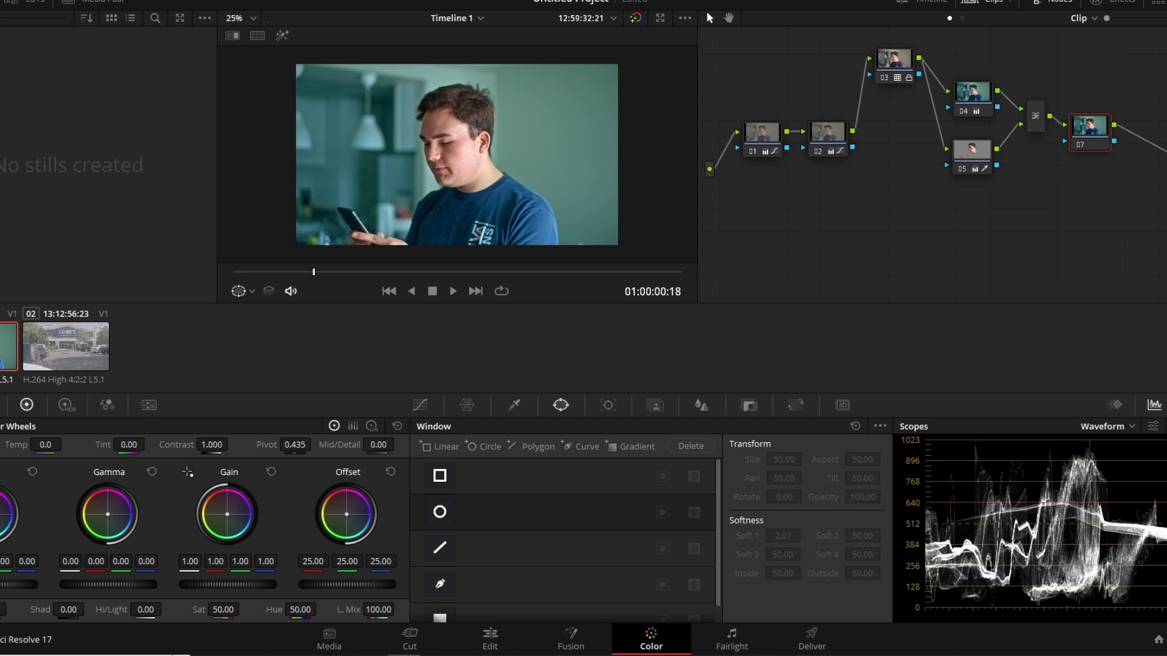
Step: Add a tall circular window around the man on node 07 with Size 54.26, Aspect 32.19 and Soft 1 16.96
click(439, 511)
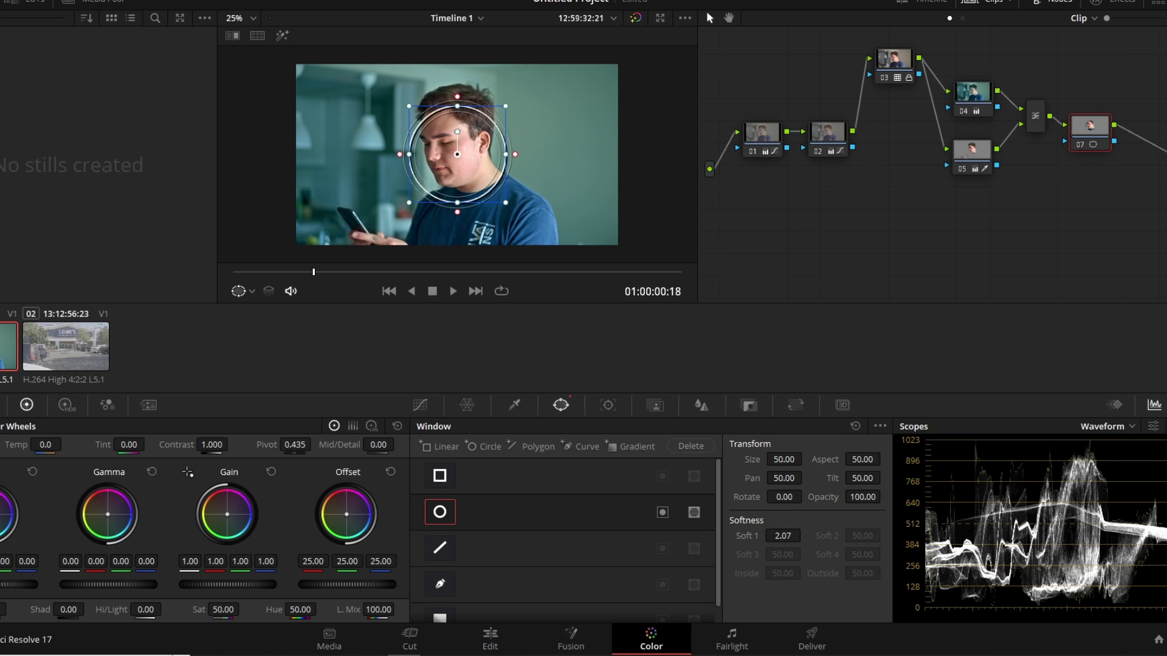
drag(862, 459, 819, 459)
drag(783, 535, 811, 535)
mouse_move(506, 155)
mouse_down()
mouse_move(533, 154)
mouse_move(522, 154)
mouse_up()
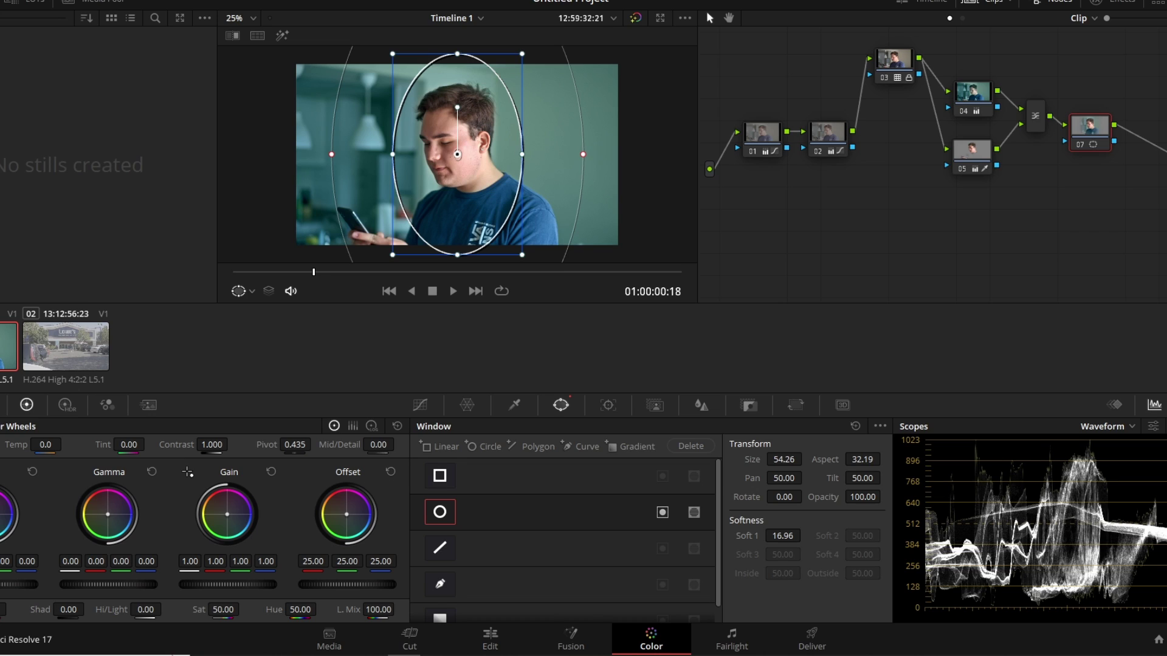
Step: Turn on Highlight to preview the circular window's mask, comparing it inverted and non-inverted
click(663, 512)
click(282, 35)
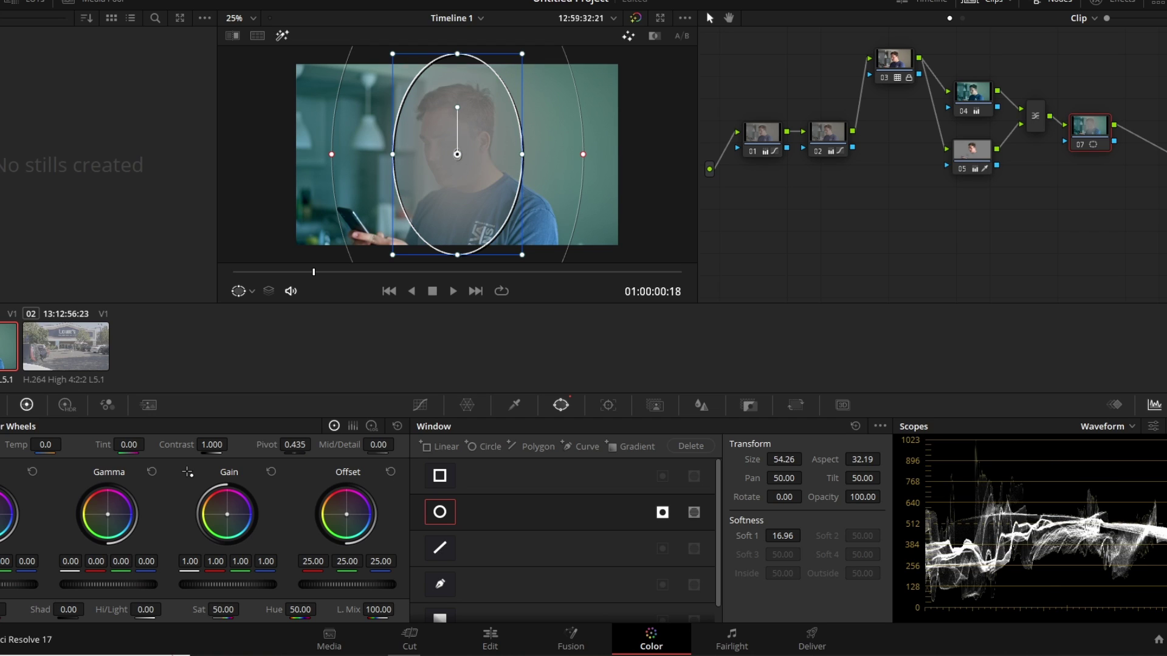
click(663, 513)
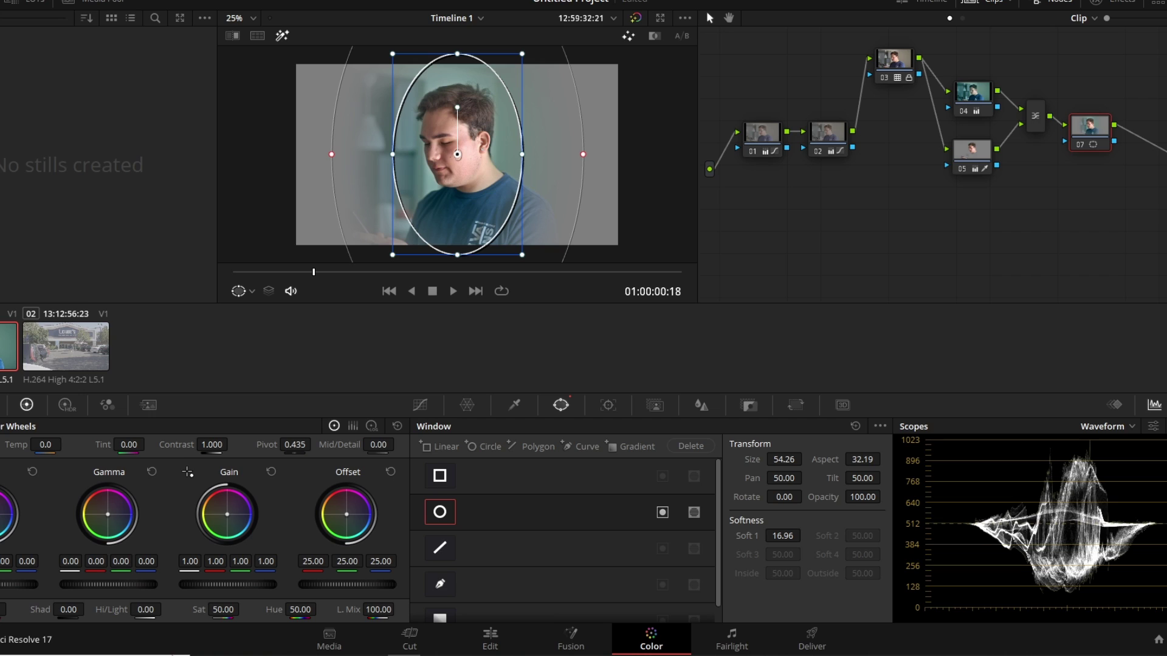
Step: Invert node 07's circular window, turn off Highlight, and lower the custom curve's white point to about half to darken the area around the man
click(662, 512)
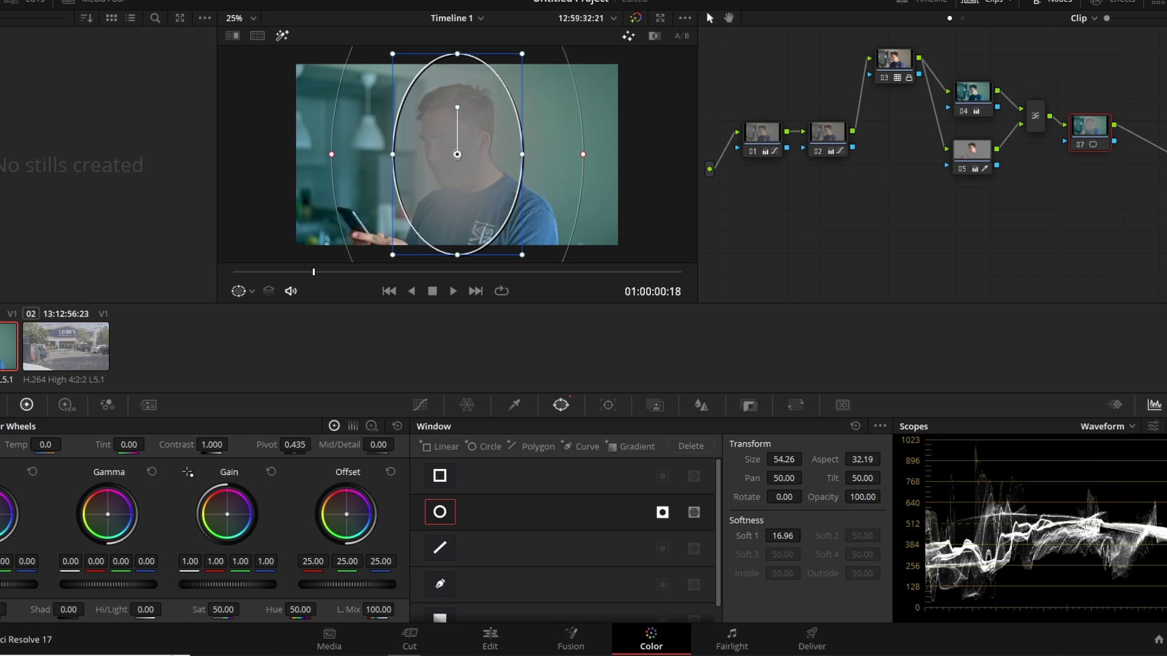
click(282, 35)
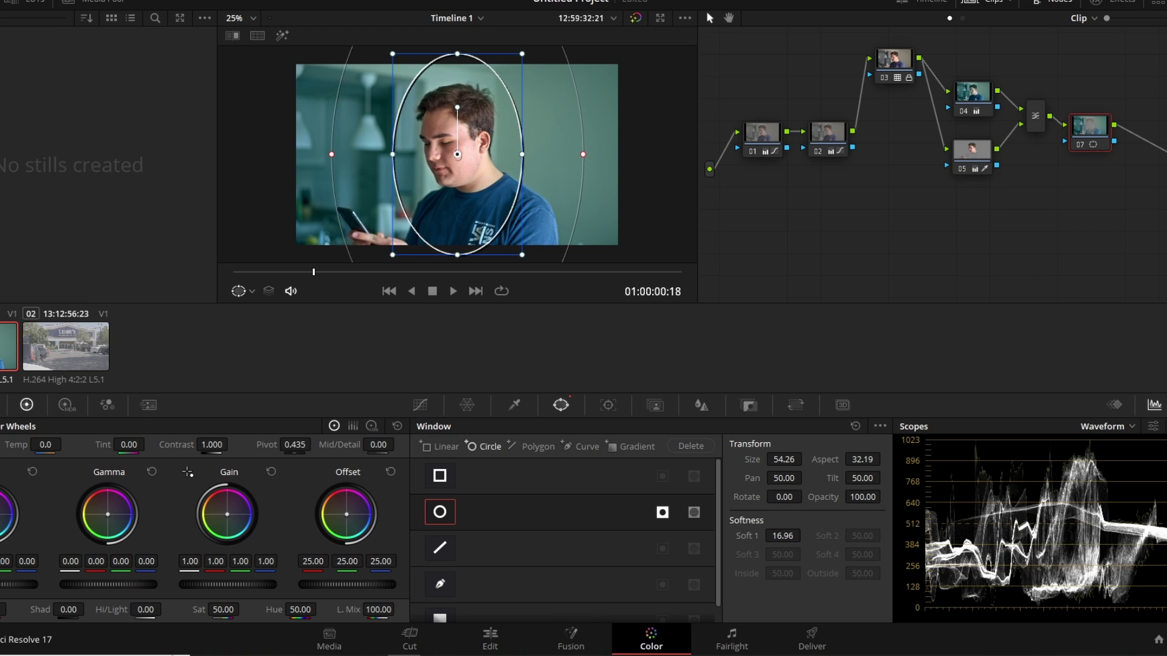
click(420, 404)
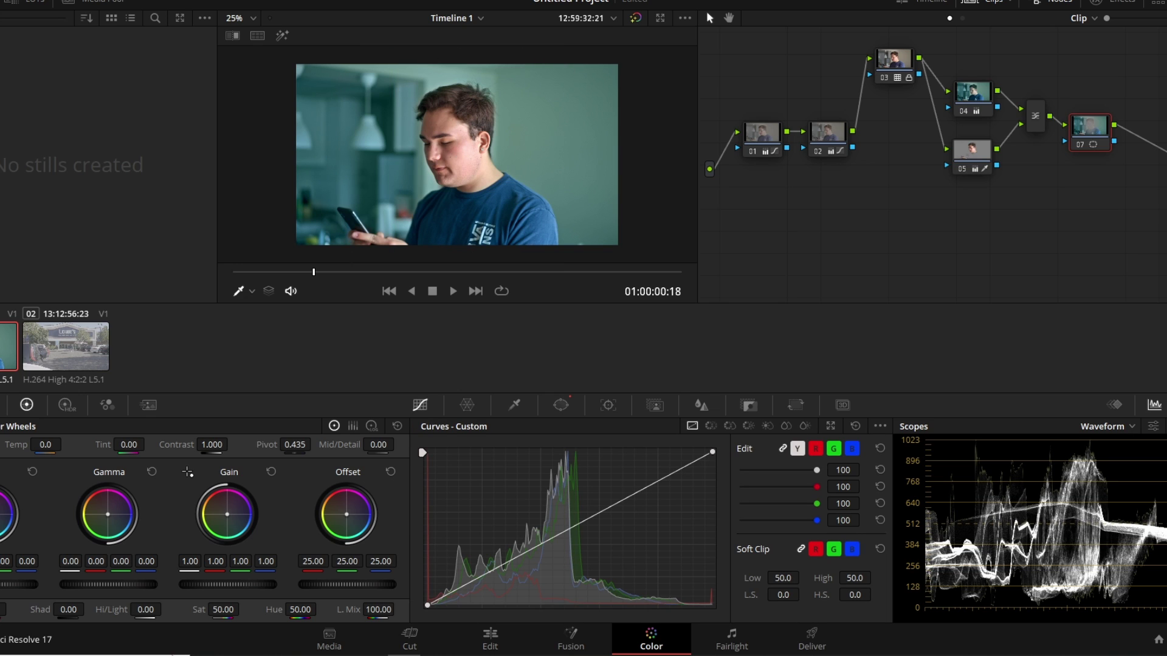
drag(712, 452, 712, 606)
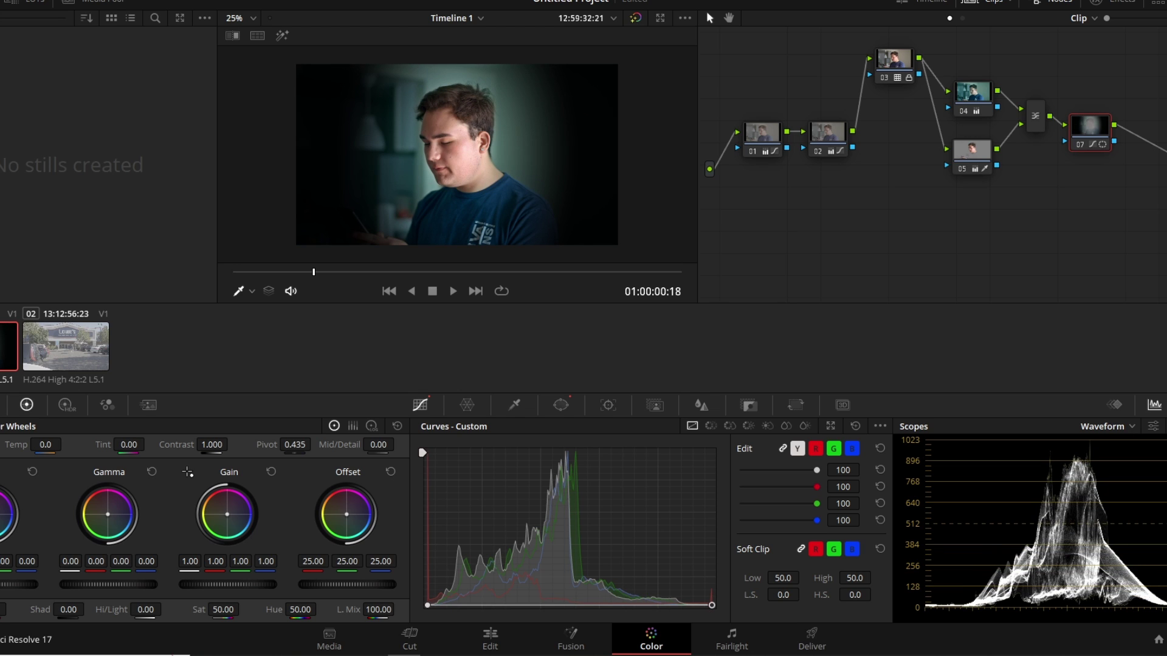
drag(712, 605, 712, 523)
click(560, 405)
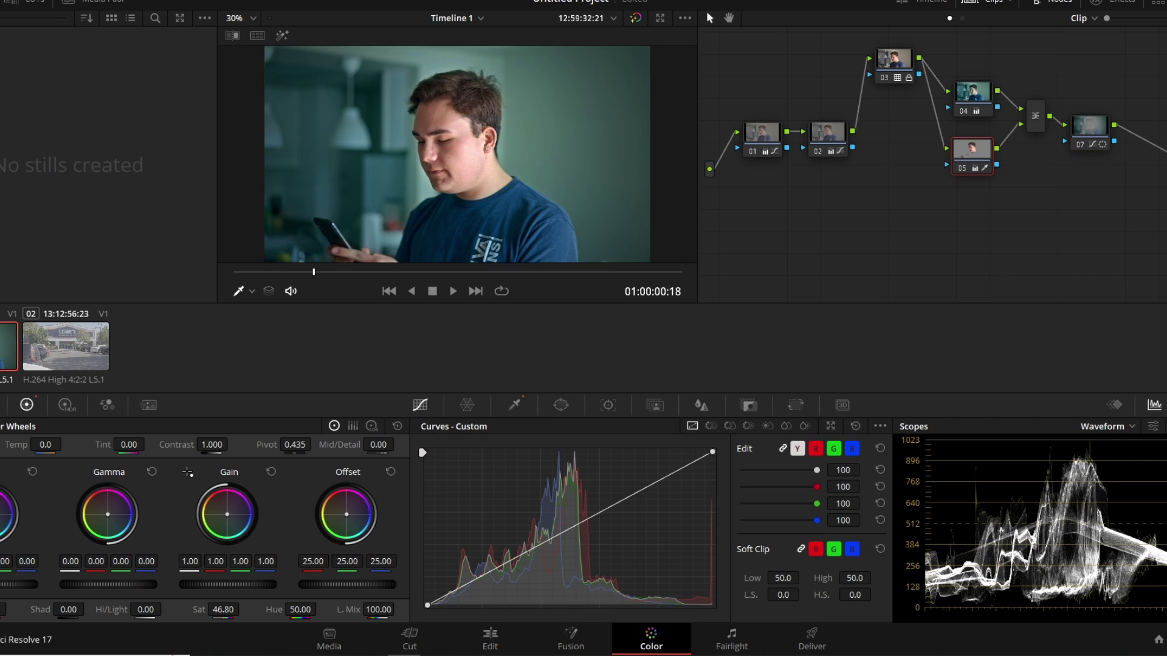
Step: Toggle the grade off and on to compare it, and check node 07's vignette window on the close-up of the face
key(ctrl+d)
key(ctrl+d)
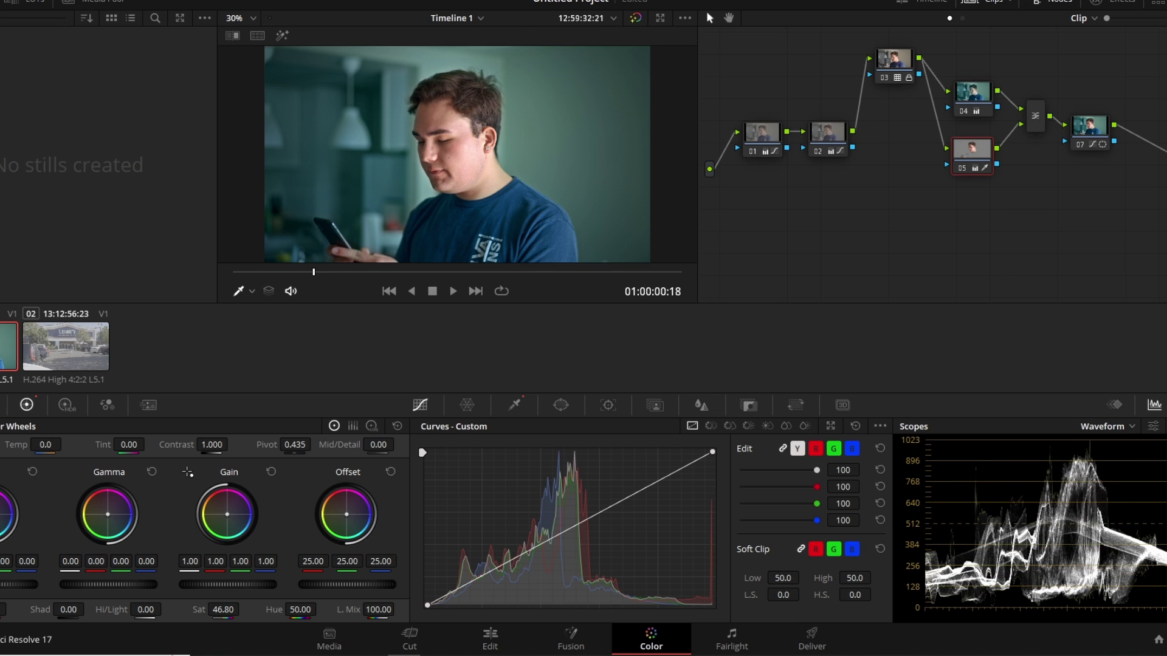
key(ctrl+d)
key(ctrl+d)
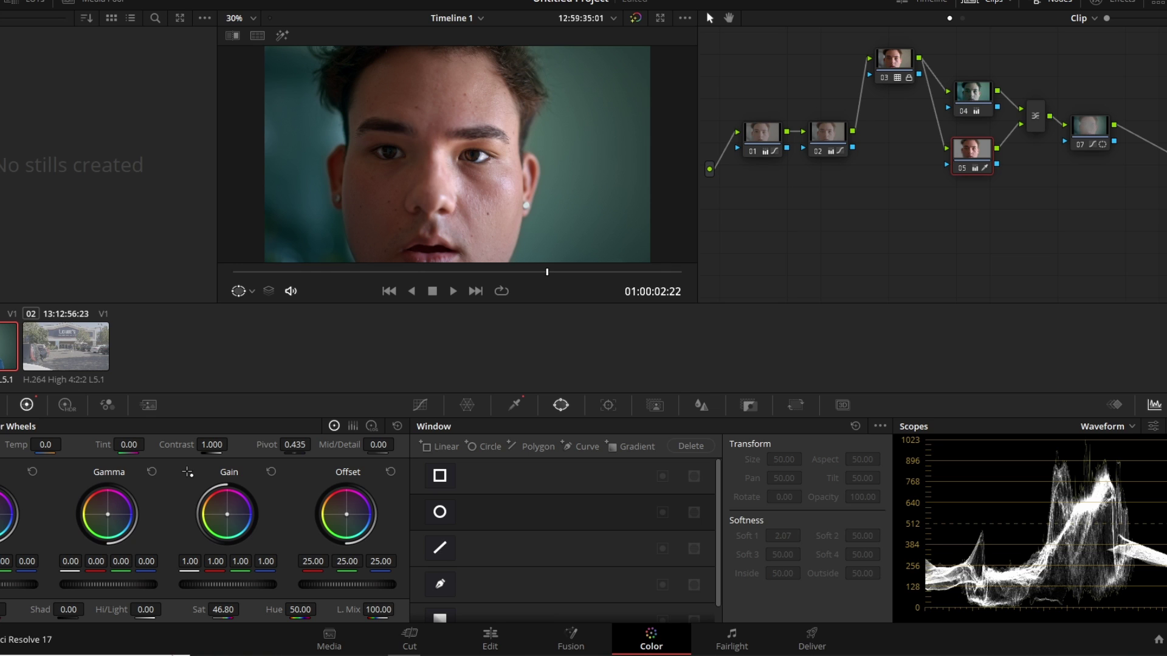
drag(546, 271, 314, 272)
click(1090, 127)
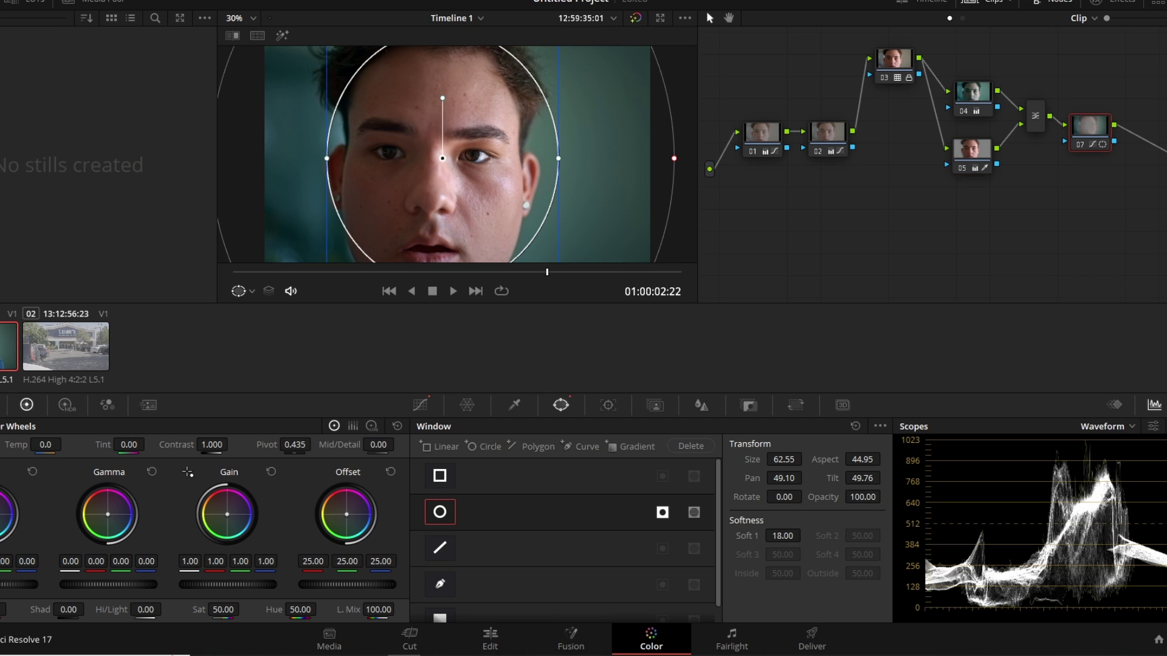
Step: Add node 08 with a non-inverted circular window on the face, set its highlights to -10.50 and slightly raise the curve's midtones
key(alt+s)
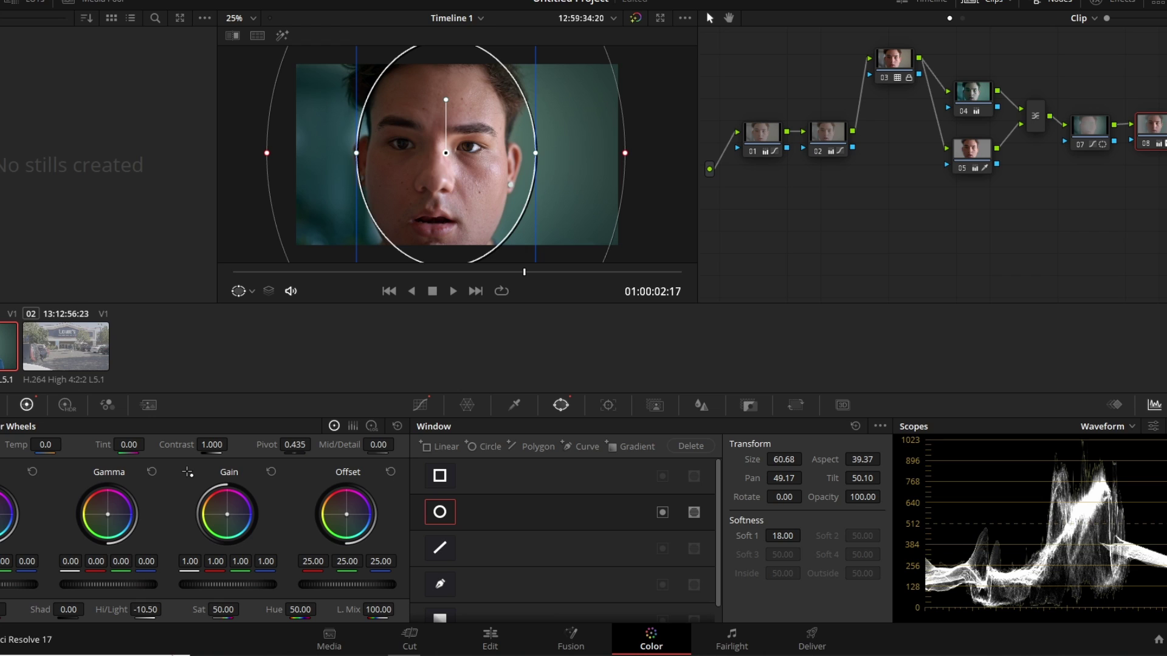
click(420, 405)
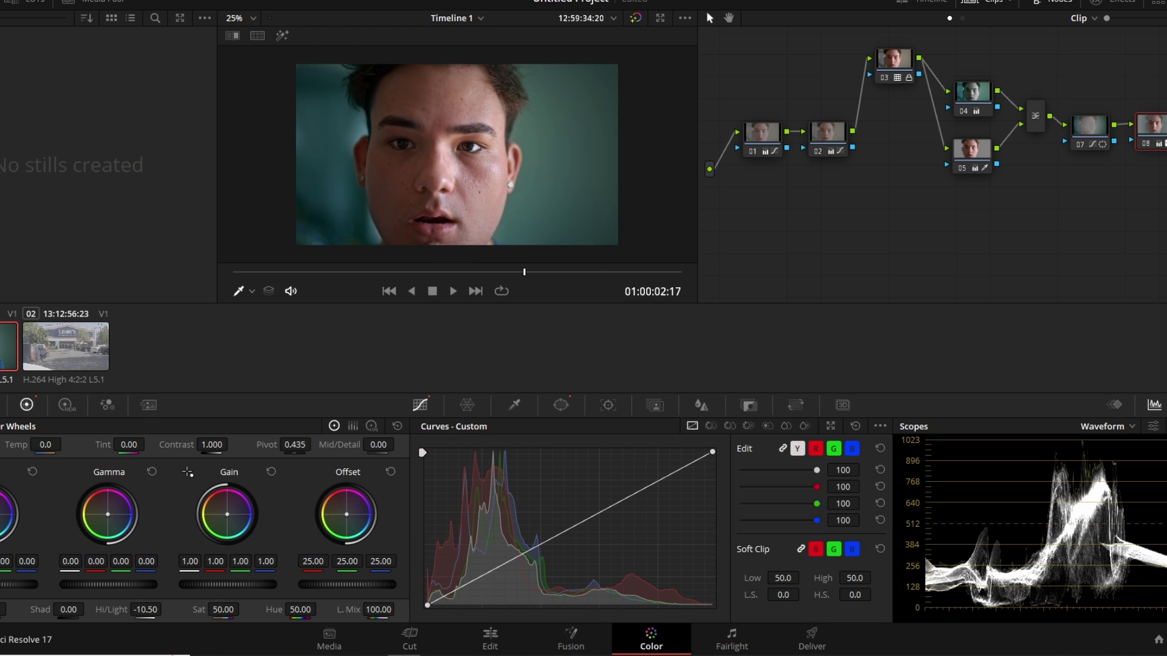
click(569, 527)
drag(570, 528, 565, 519)
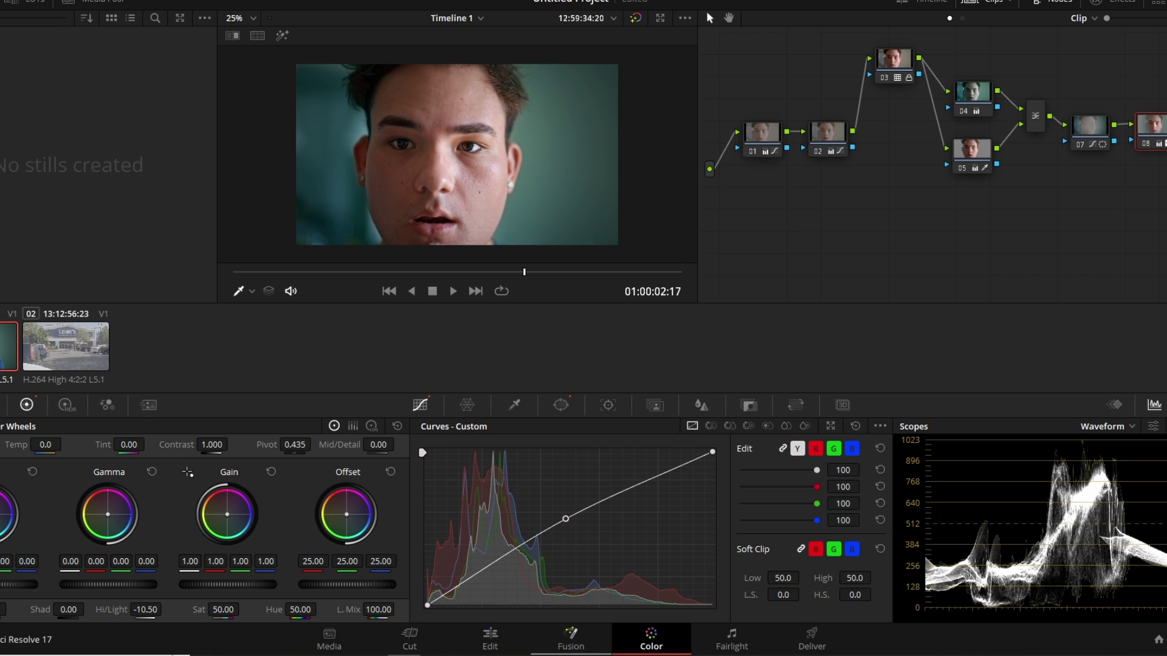
click(560, 405)
drag(446, 153, 435, 154)
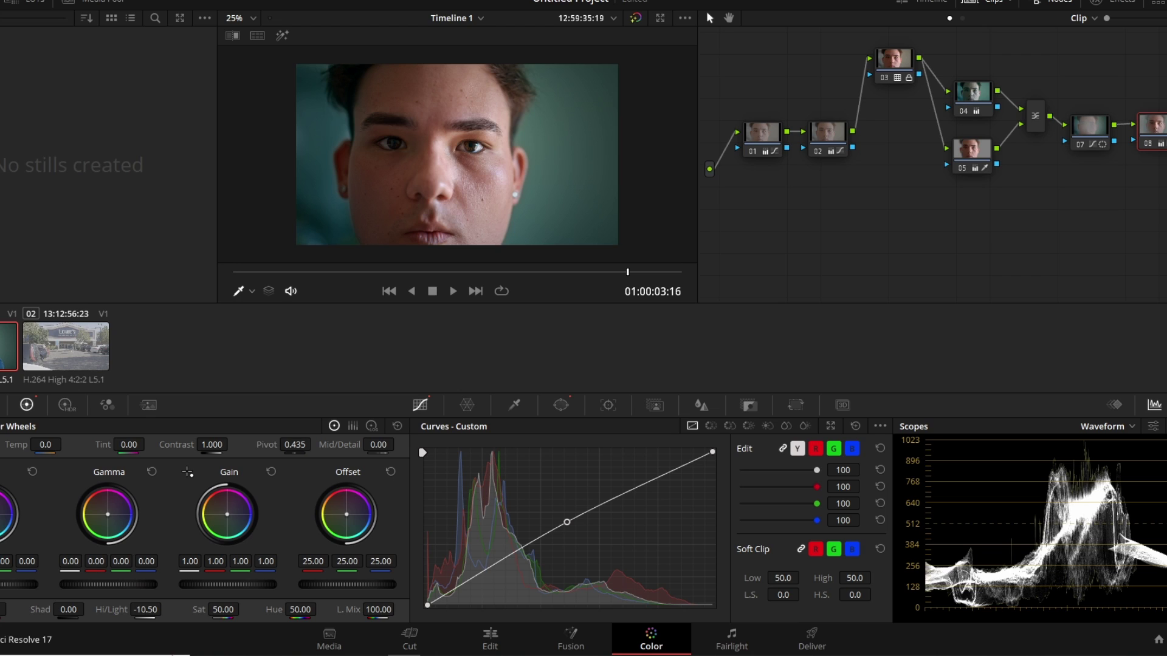
Step: Add node 09 after node 08 with a gentle three-point contrast curve, contrast 1.028 and saturation 48.20
key(alt+s)
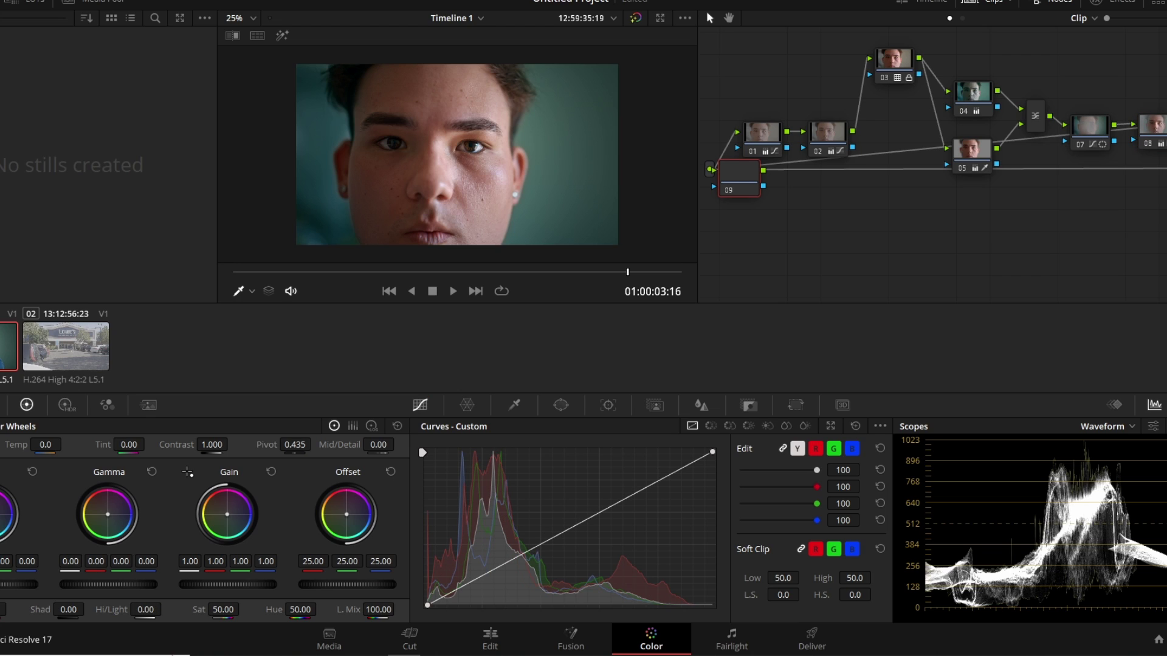
drag(738, 172, 773, 231)
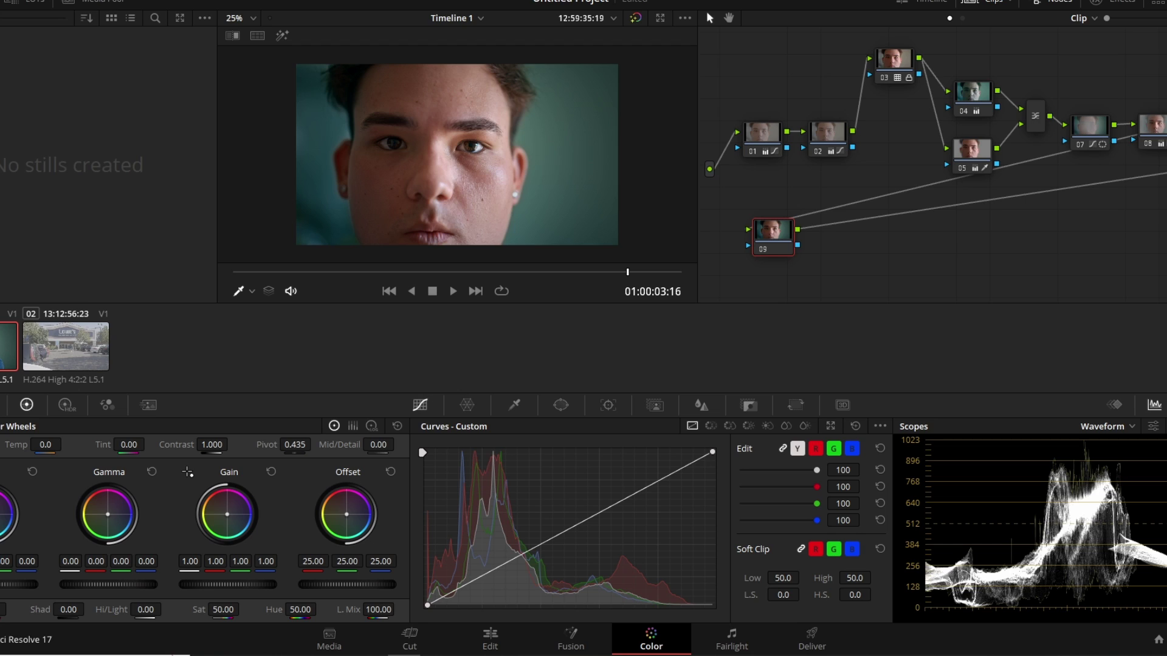
click(628, 497)
click(564, 530)
click(496, 567)
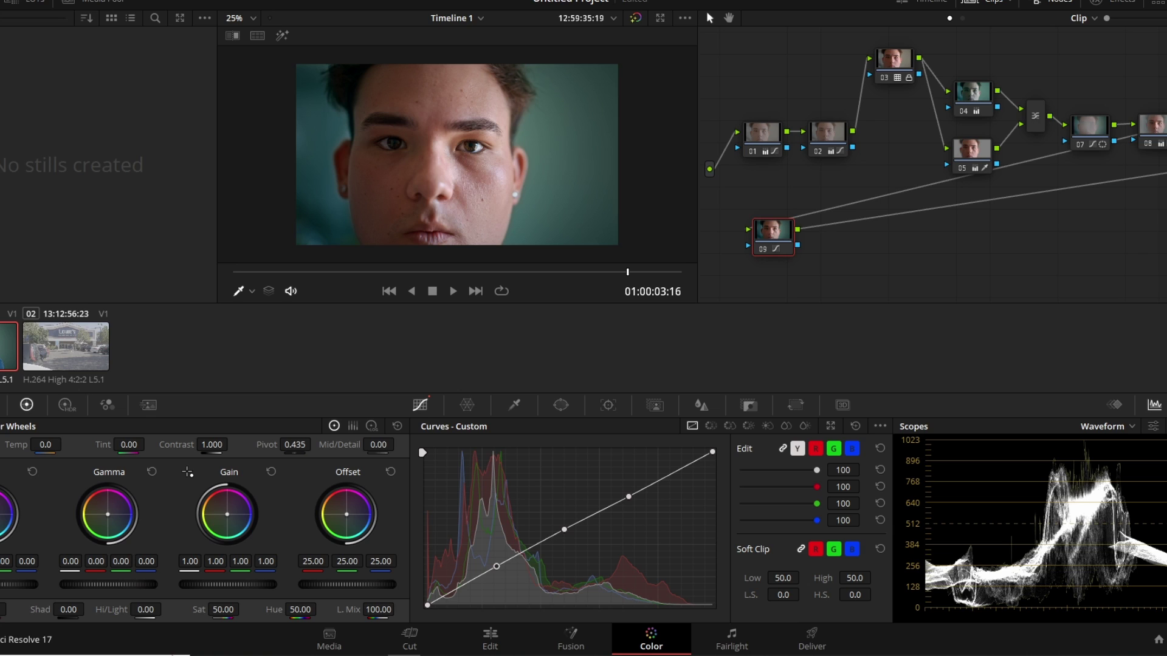
drag(628, 496, 619, 491)
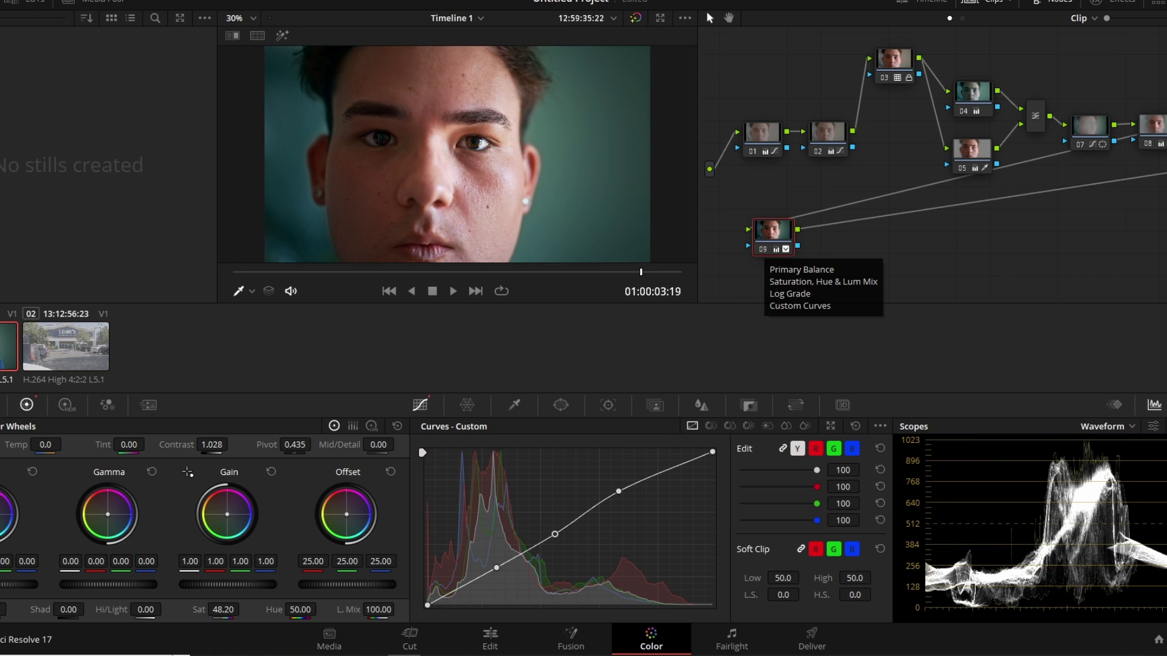
Step: Toggle node 09 off and on to compare the image with and without its final contrast adjustment
key(ctrl+d)
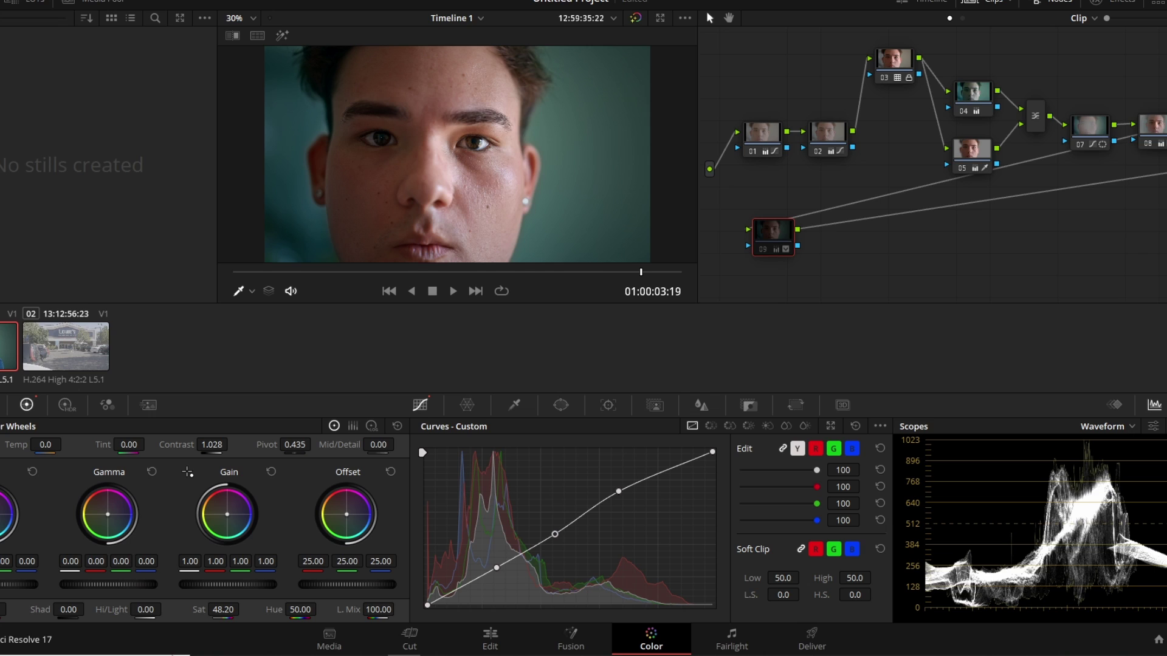
key(ctrl+d)
key(ctrl+d)
key(ctrl+d)
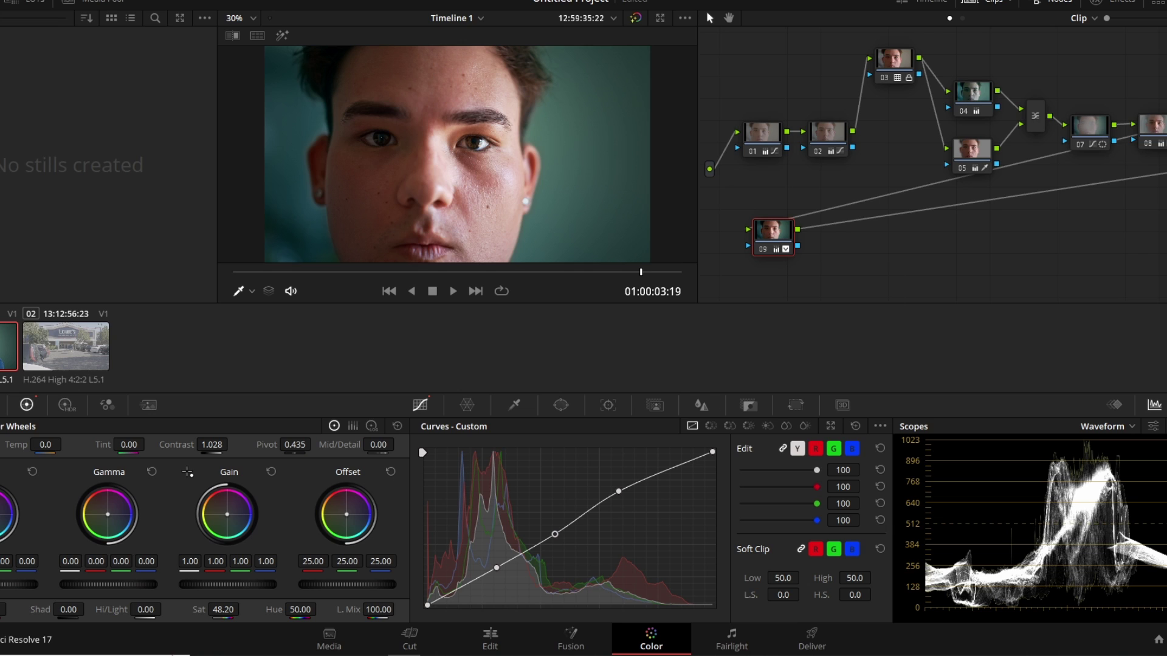
Step: Disable all the grading nodes to view the original flat S-Log3 image
key(ctrl+d)
click(973, 98)
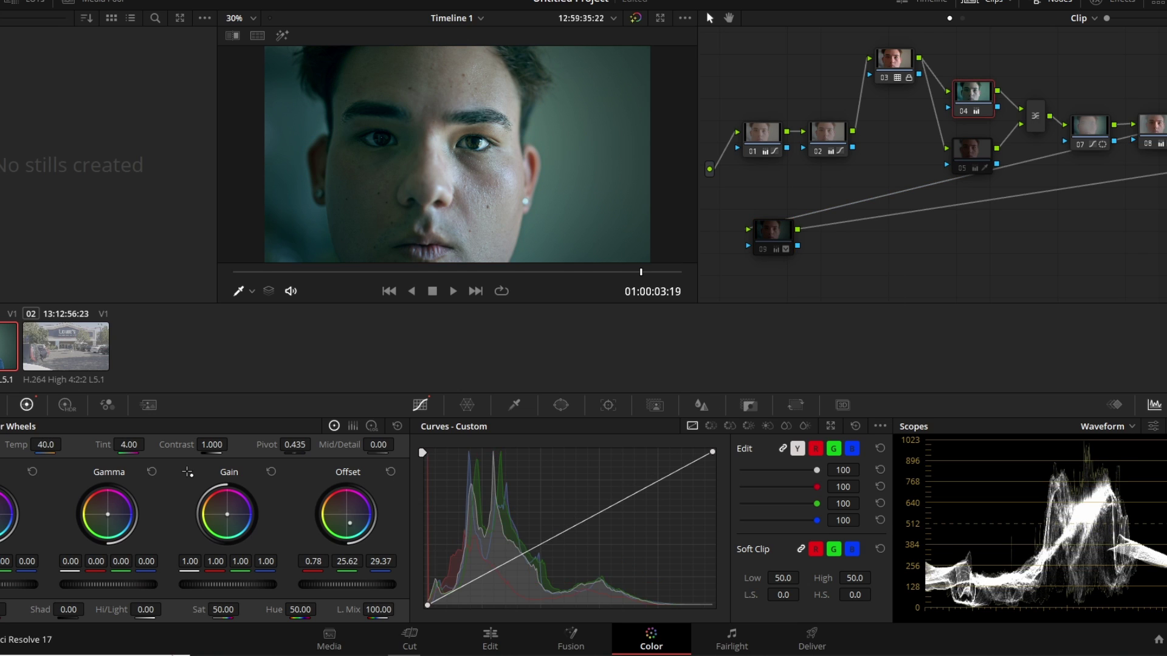
key(alt+d)
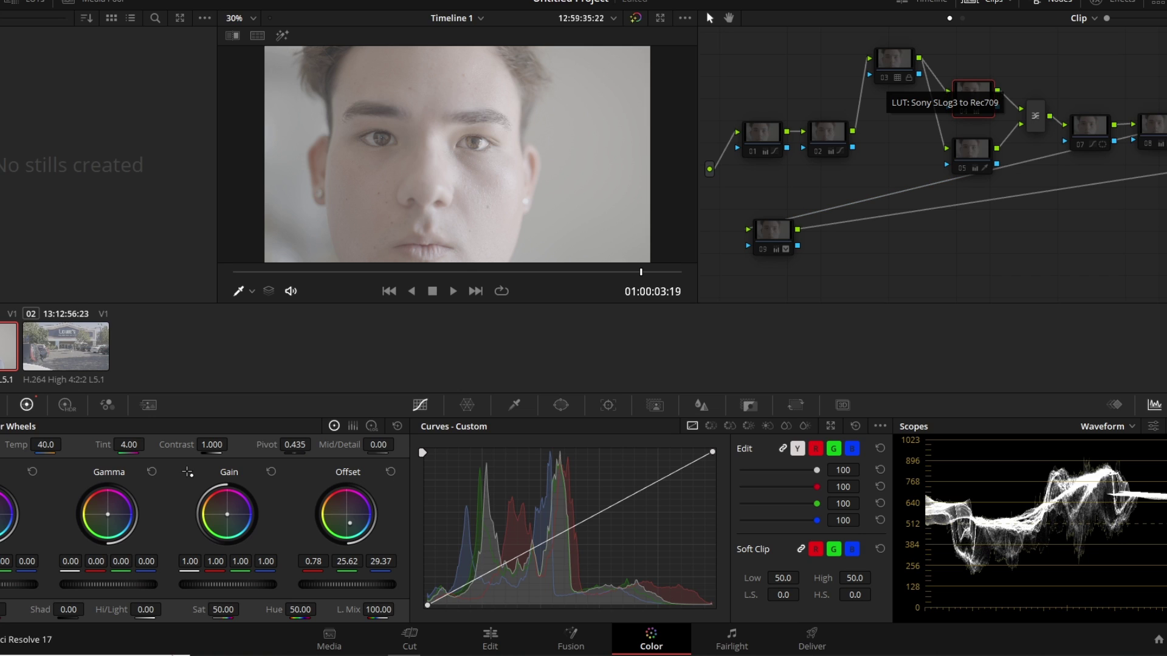
Step: Re-enable nodes 03, 01, 02, 04, 05 and 07 one at a time to review what each adds to the grade
key(shift+d)
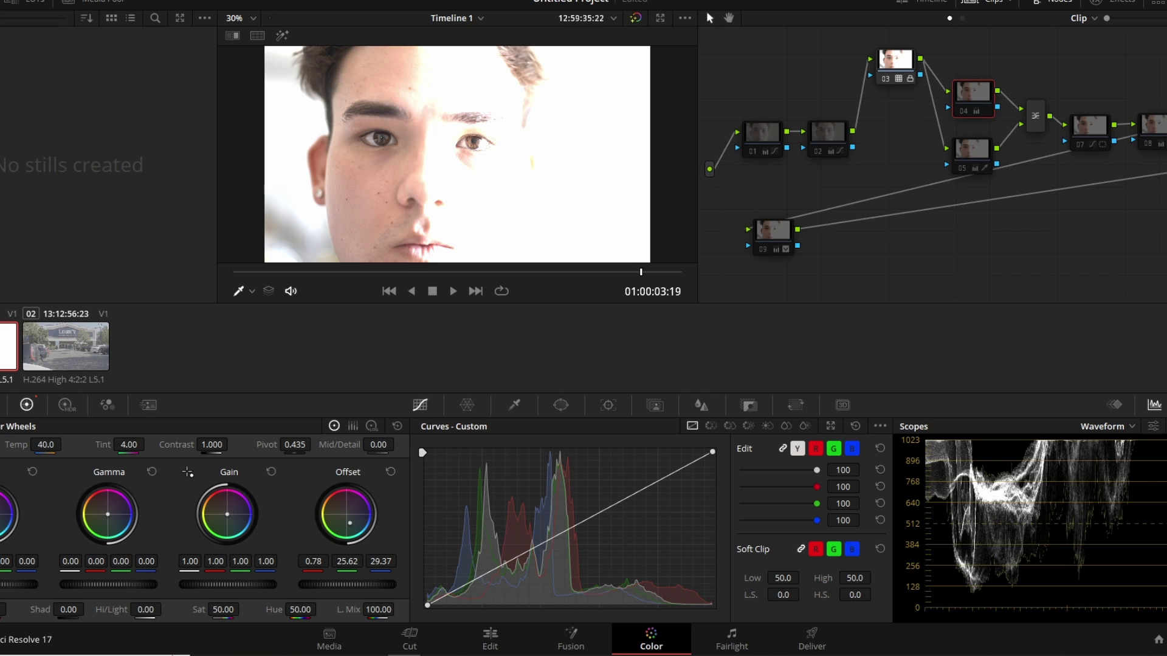
key(shift+d)
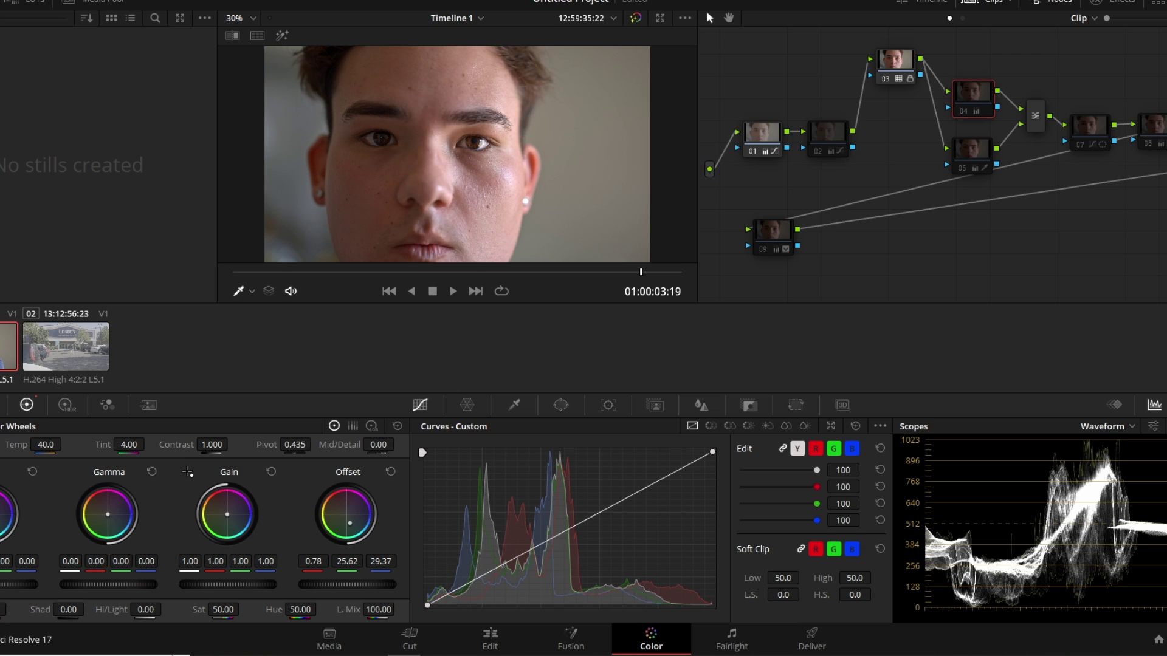
click(818, 151)
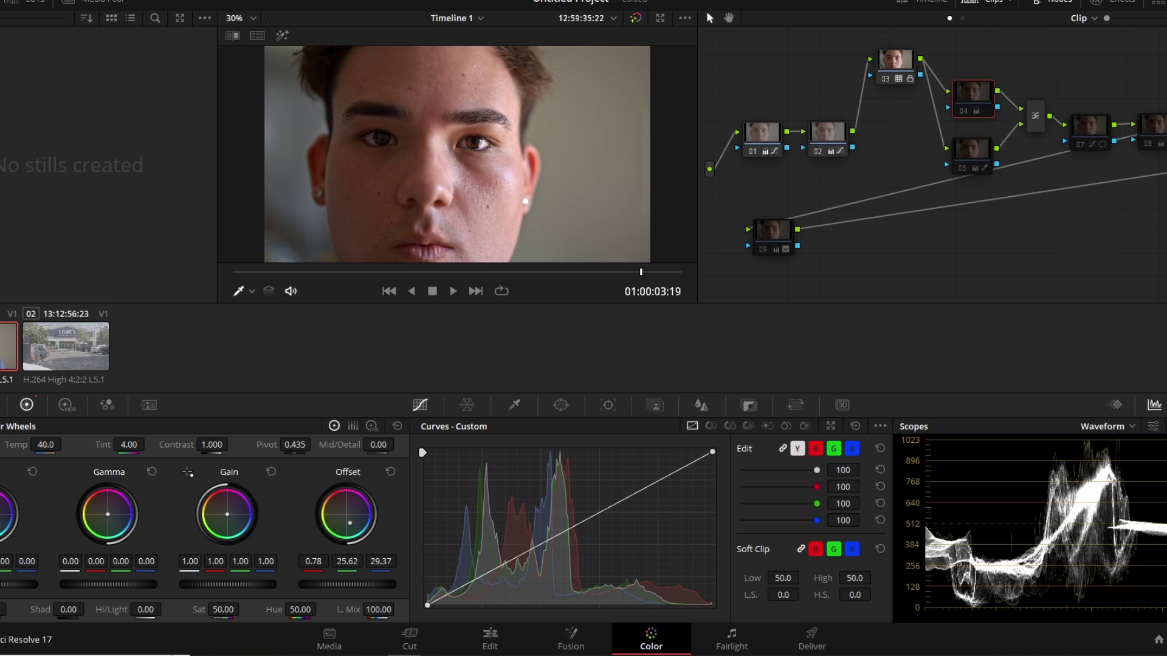
key(ctrl+s)
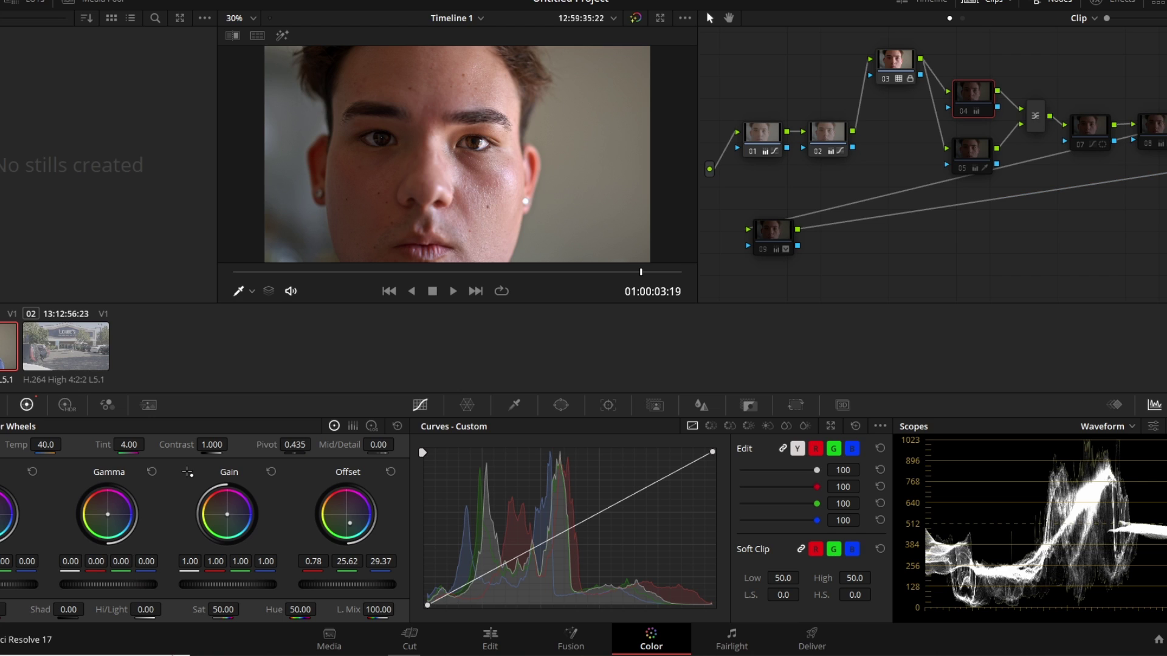
key(ctrl+d)
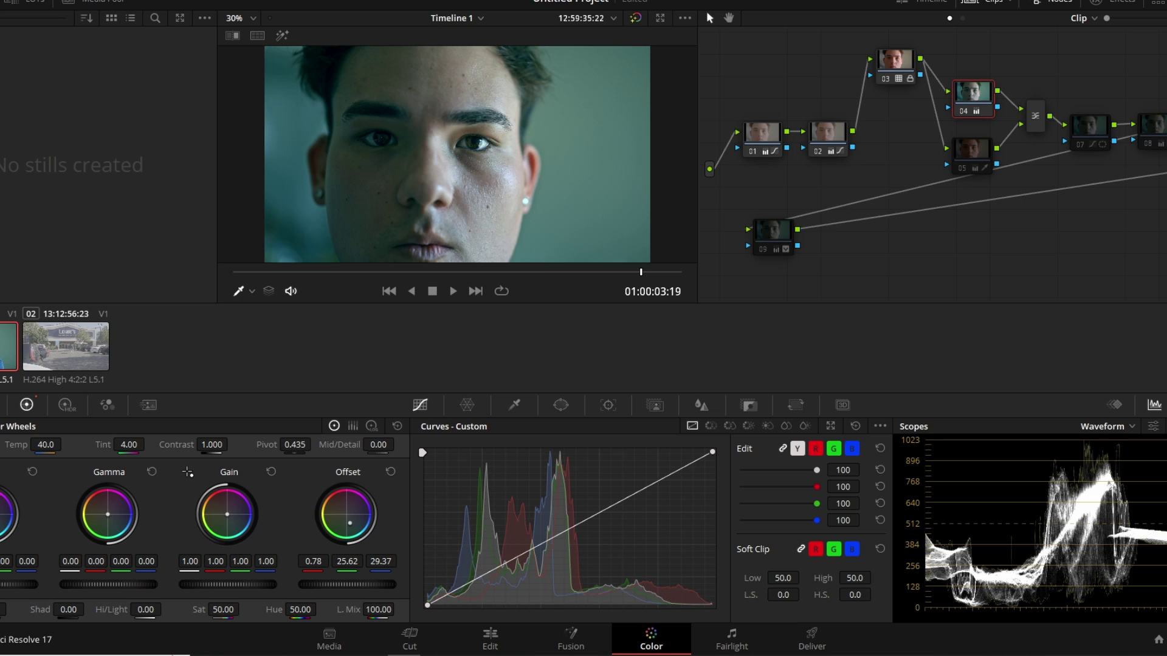
key(ctrl+z)
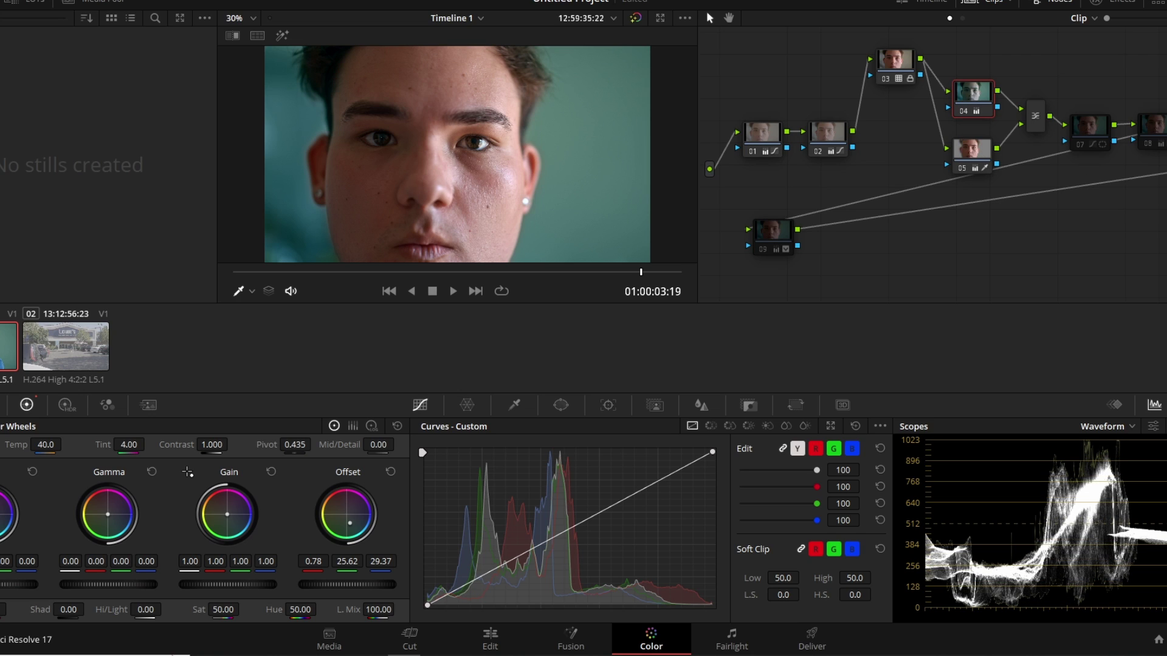
right_click(1081, 148)
click(1079, 144)
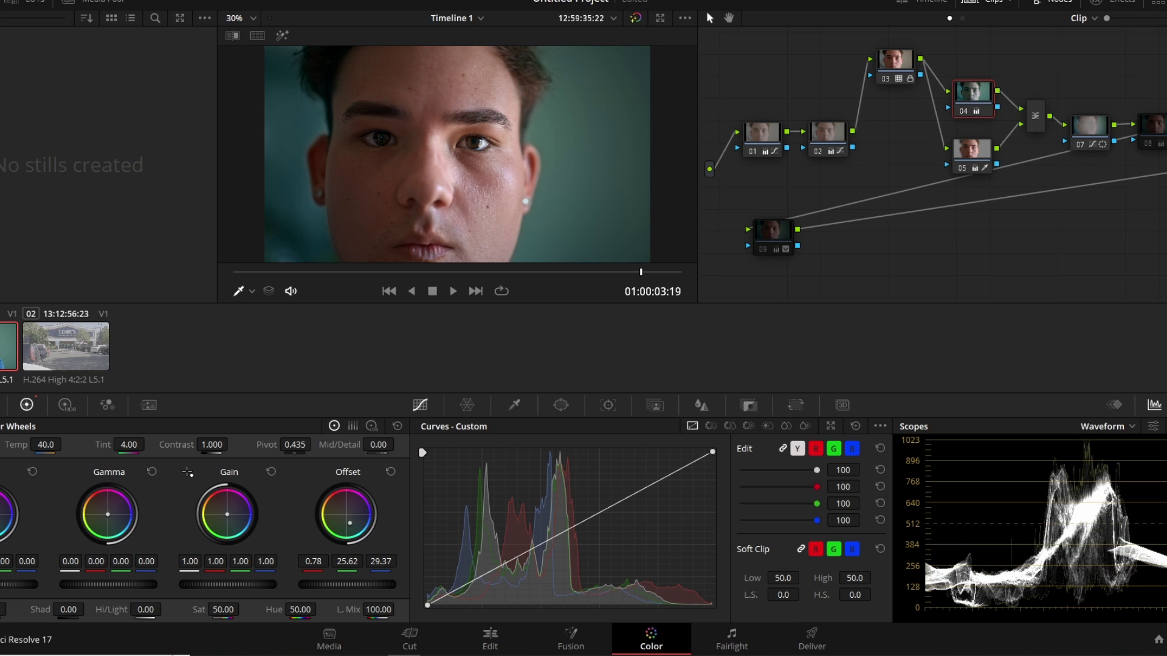